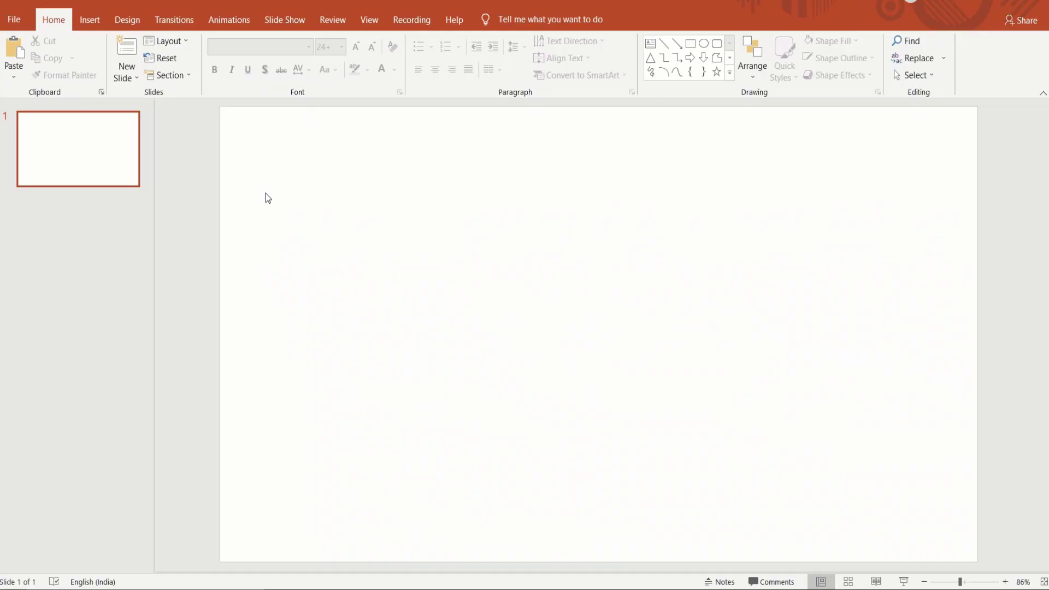
# Step: Bring up the Design ribbon to reach the slide size options
pyautogui.click(121, 20)
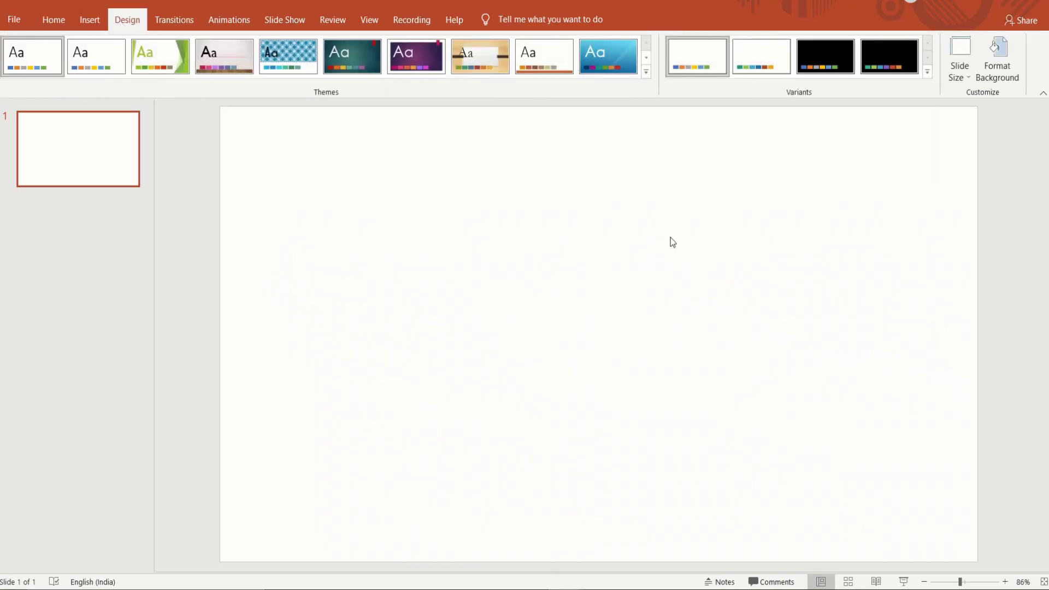
# Step: Set a custom slide size of 1080 × 1080 px, scaling content to fit
pyautogui.click(958, 68)
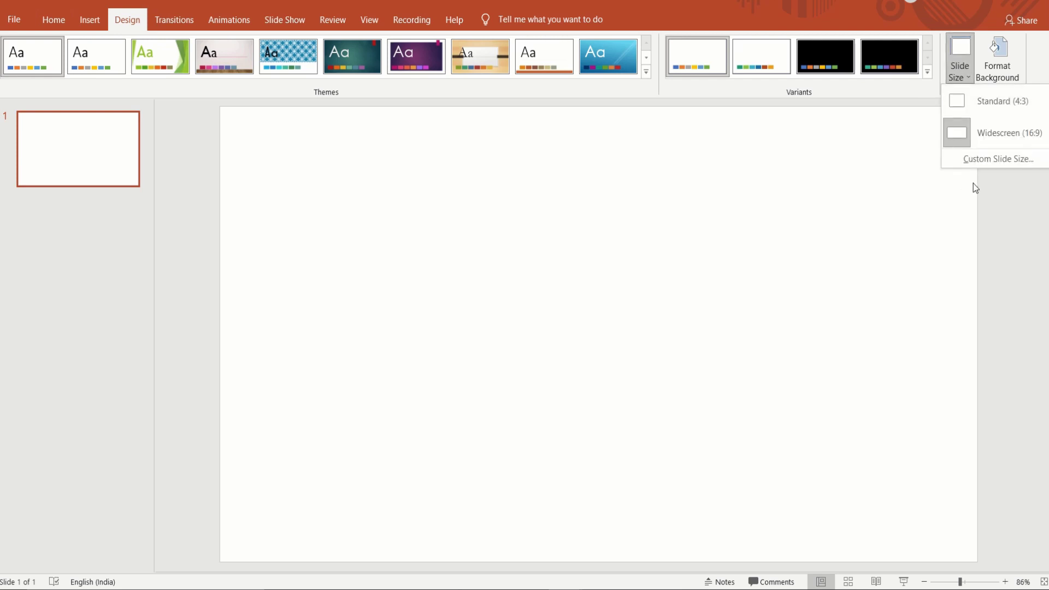
pyautogui.click(978, 160)
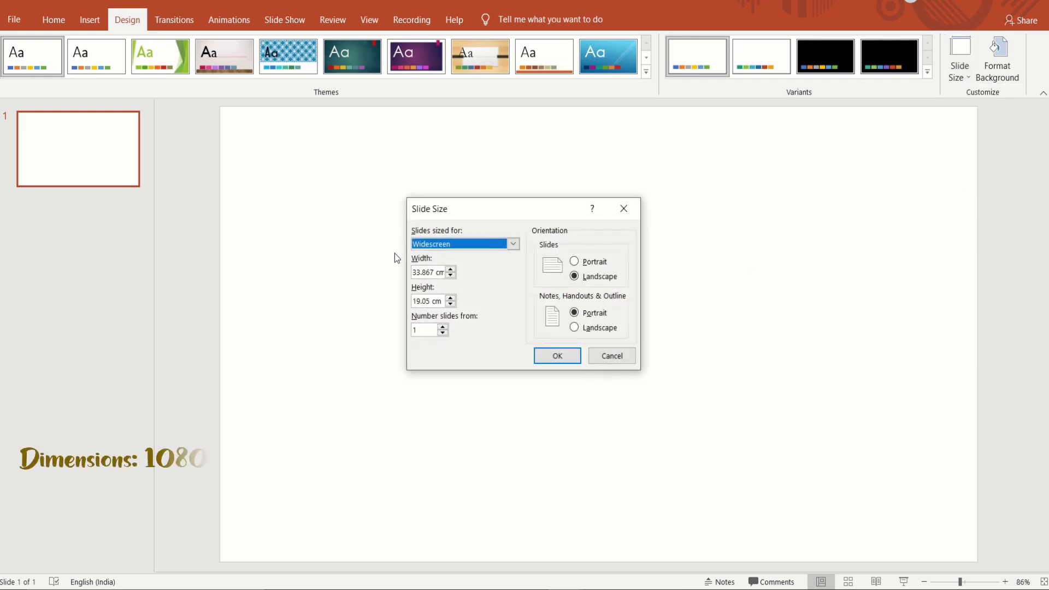
pyautogui.moveTo(427, 272)
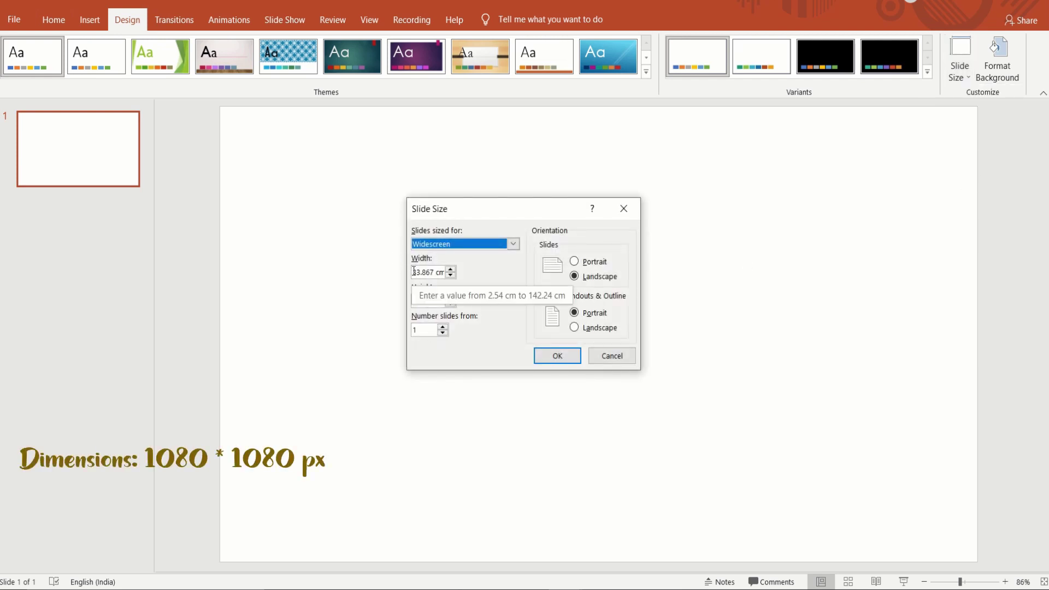
pyautogui.moveTo(415, 268); pyautogui.dragTo(454, 281)
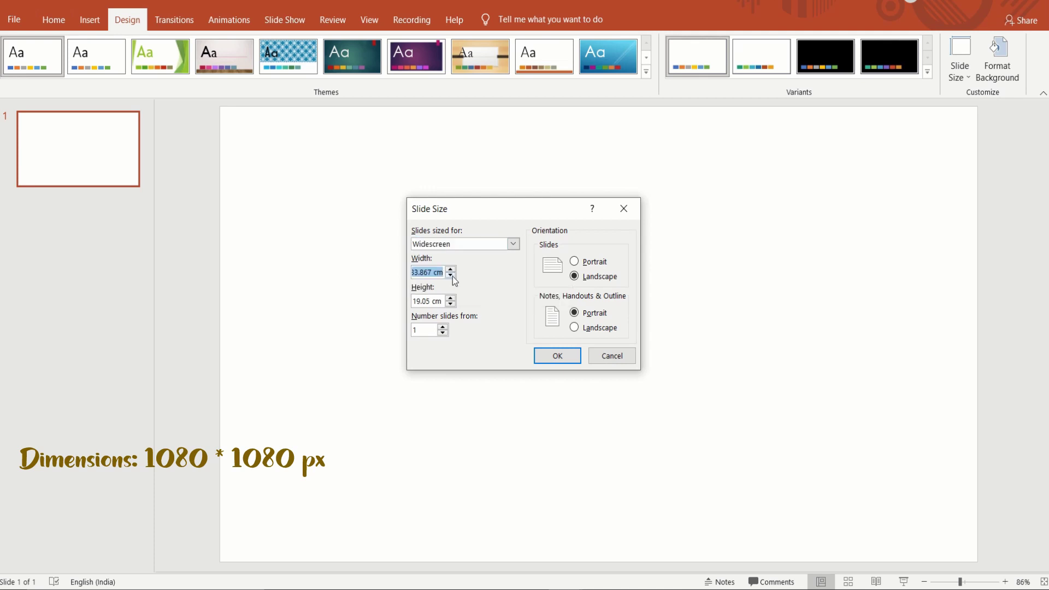
pyautogui.write('1080')
pyautogui.click(415, 300)
pyautogui.moveTo(414, 300); pyautogui.dragTo(439, 299)
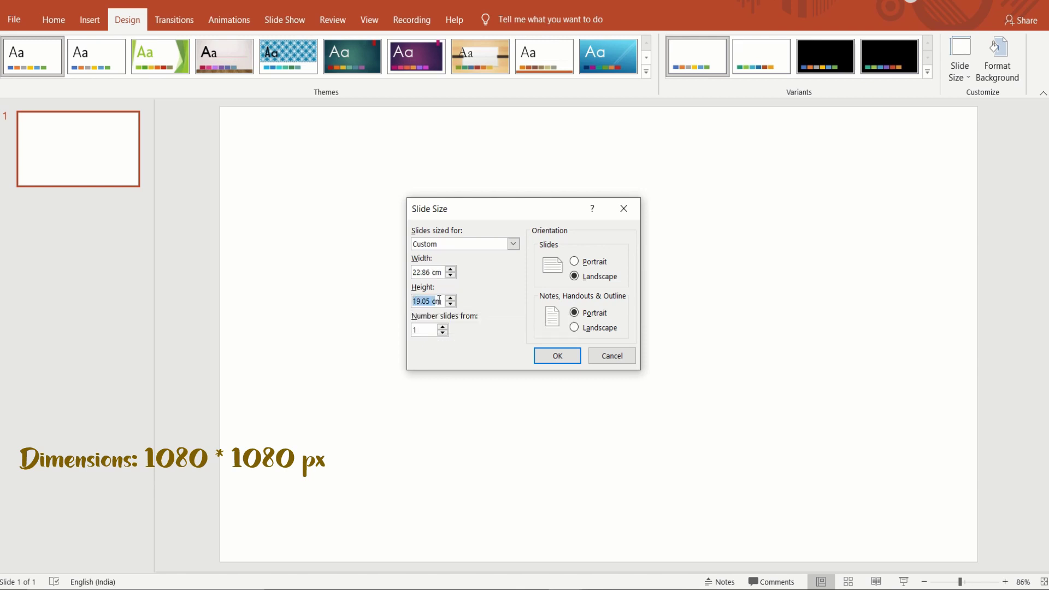
pyautogui.write('1080 p')
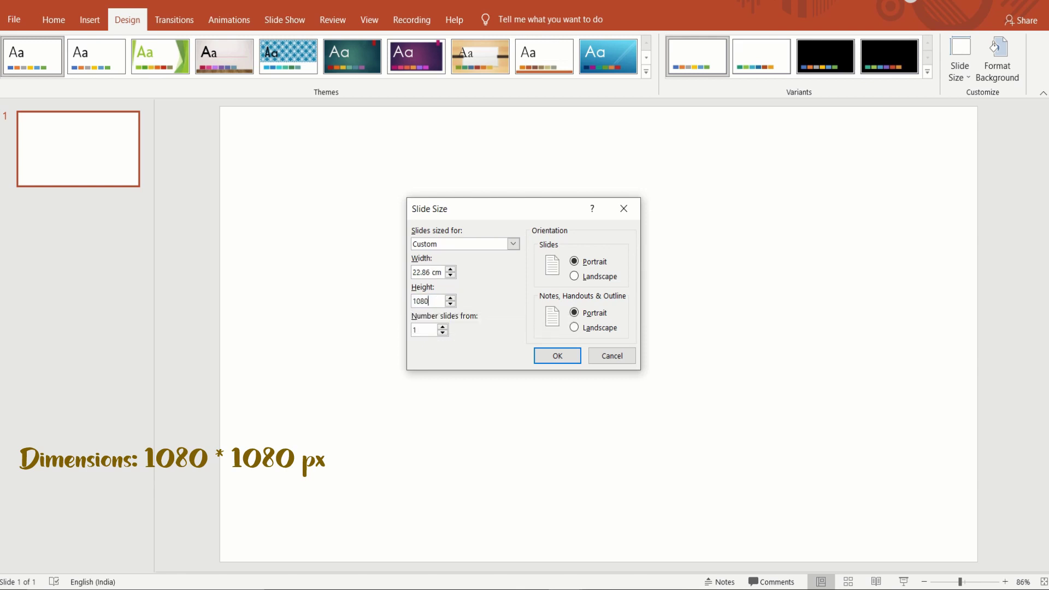
pyautogui.write('x')
pyautogui.click(551, 358)
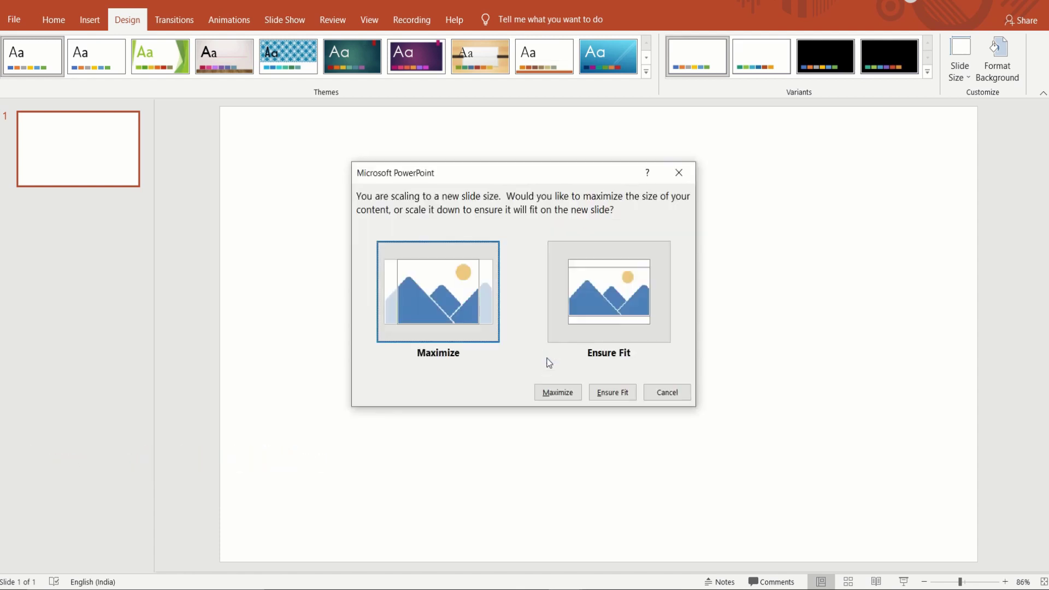
pyautogui.click(461, 314)
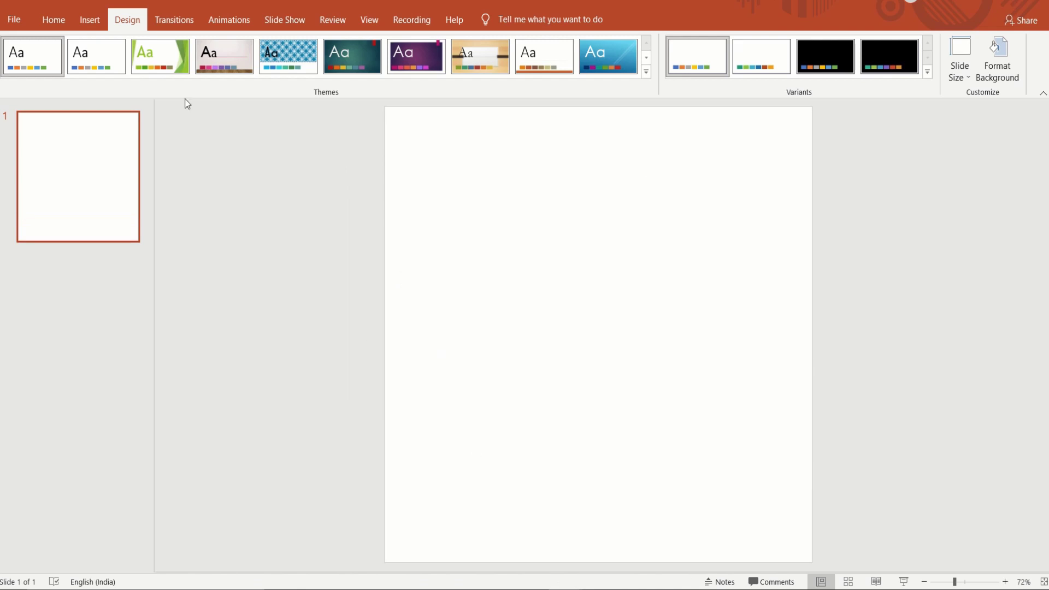
# Step: Insert the gradient-background basketball player photo from this computer
pyautogui.click(89, 21)
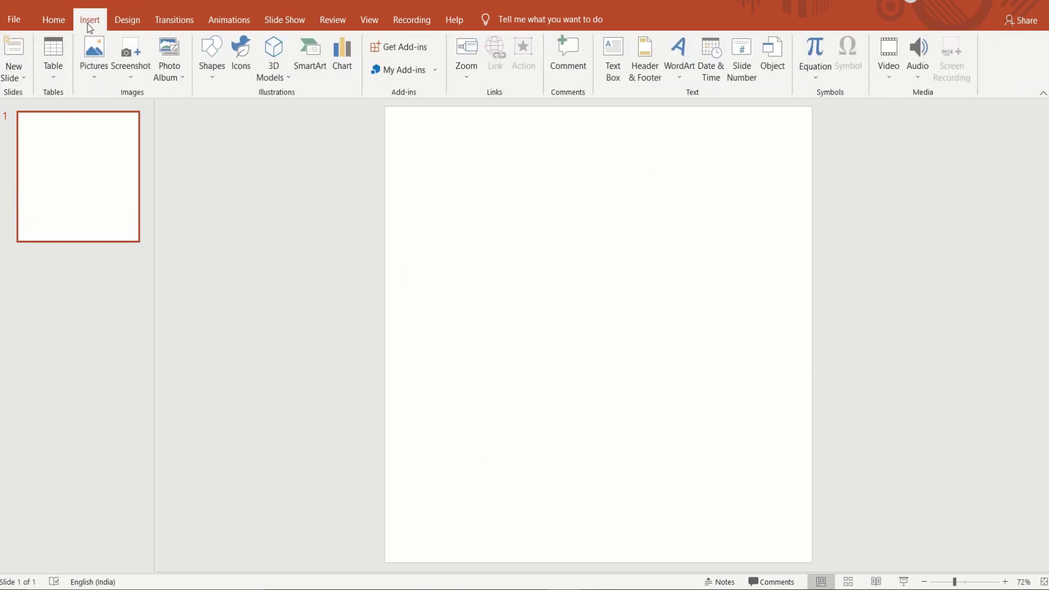
pyautogui.click(91, 73)
pyautogui.click(96, 113)
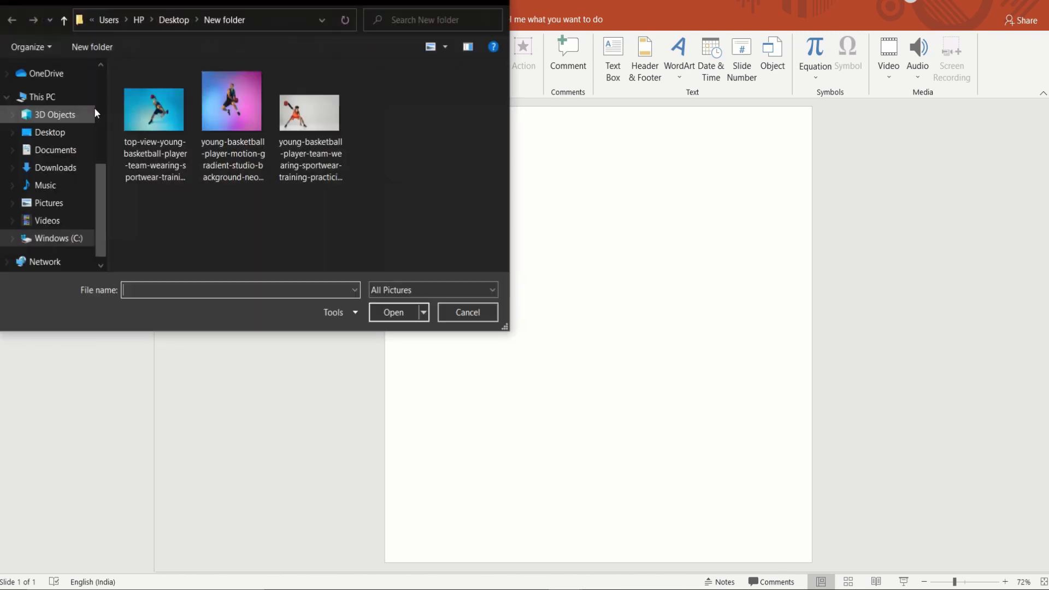
pyautogui.click(228, 120)
pyautogui.click(394, 313)
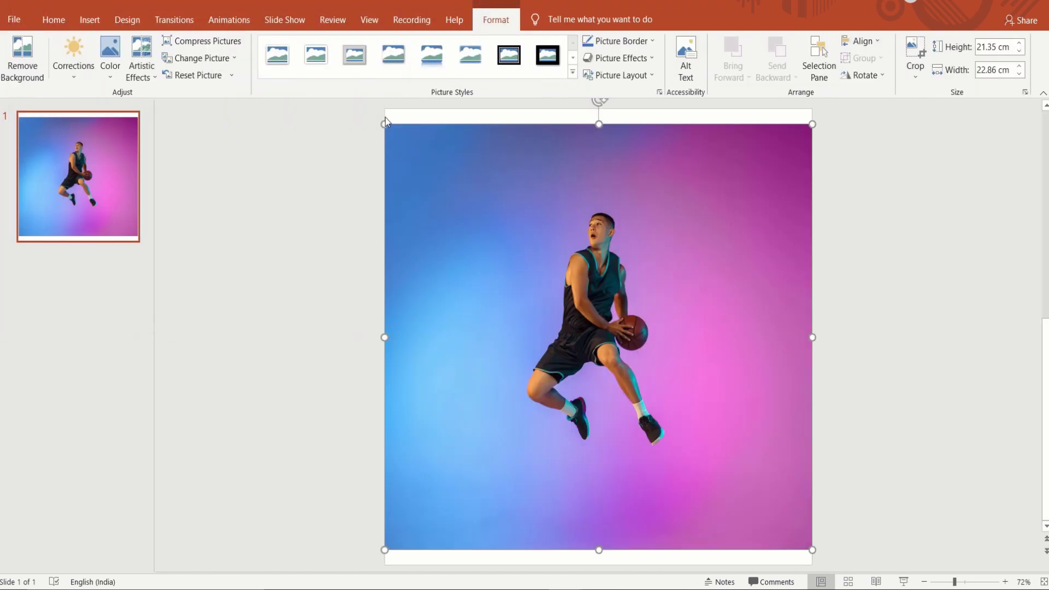
# Step: Enlarge the photo past the slide edges and crop it toward a square
pyautogui.moveTo(385, 124); pyautogui.dragTo(338, 99)
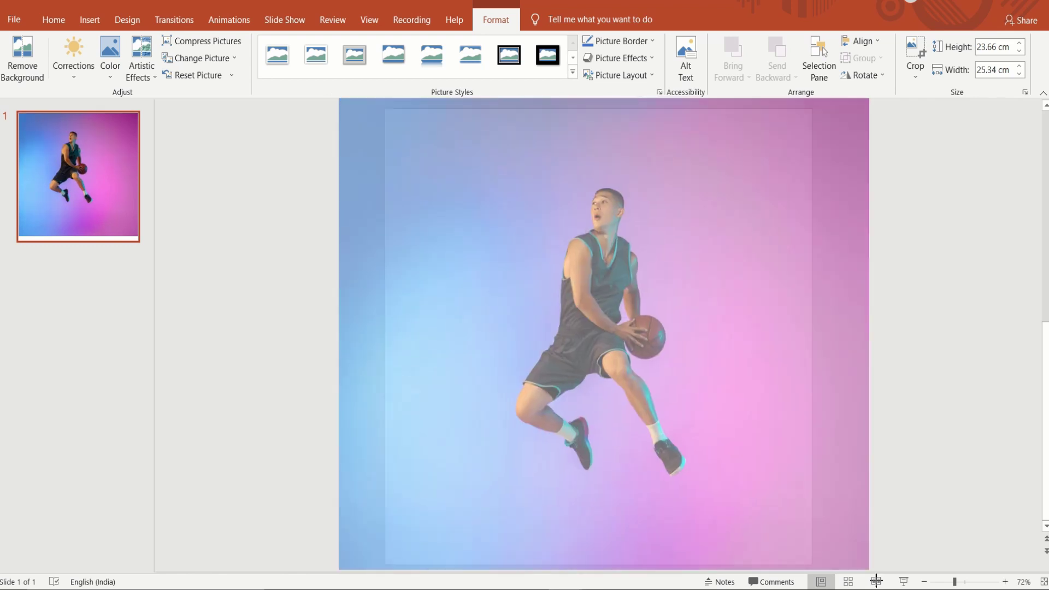
pyautogui.moveTo(813, 550); pyautogui.dragTo(889, 570)
pyautogui.click(914, 55)
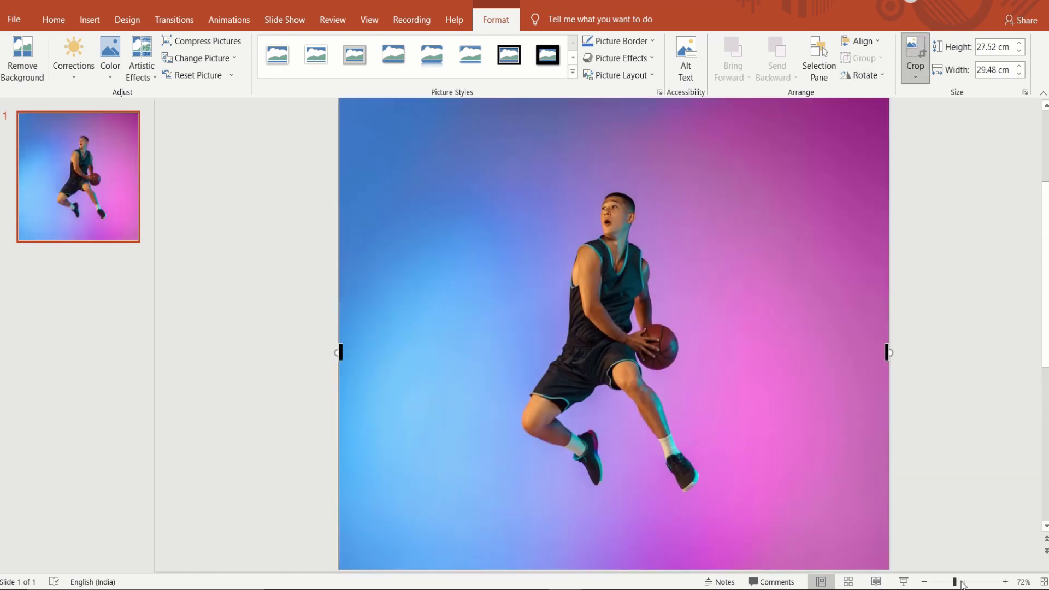
pyautogui.moveTo(954, 581); pyautogui.dragTo(950, 581)
pyautogui.moveTo(833, 109); pyautogui.dragTo(782, 131)
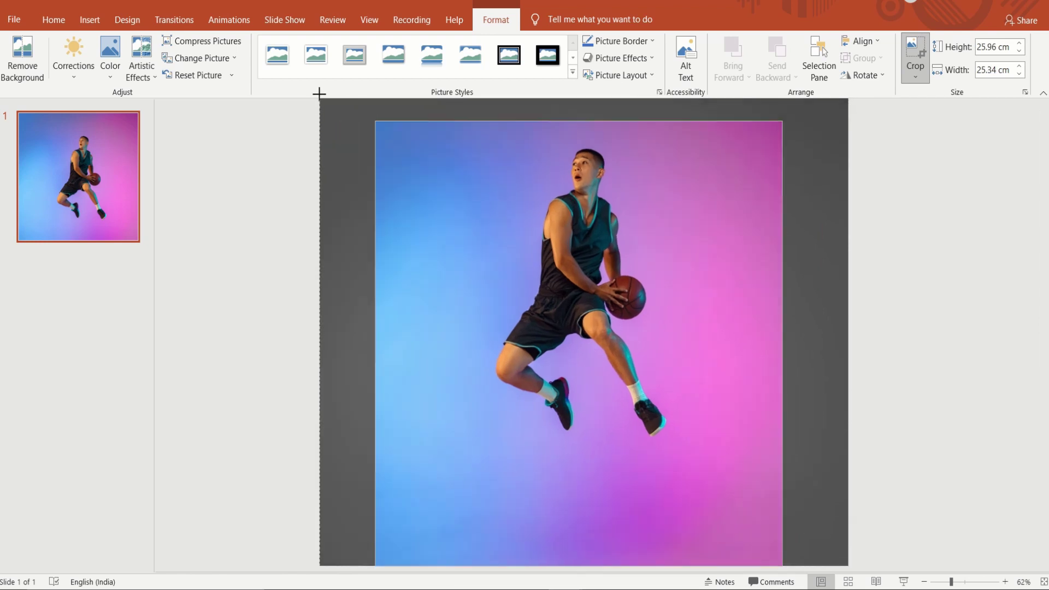
pyautogui.scroll(-3, 976, 461)
# Step: Enlarge and reposition the image within the crop so it fills the square slide
pyautogui.moveTo(748, 483); pyautogui.dragTo(797, 533)
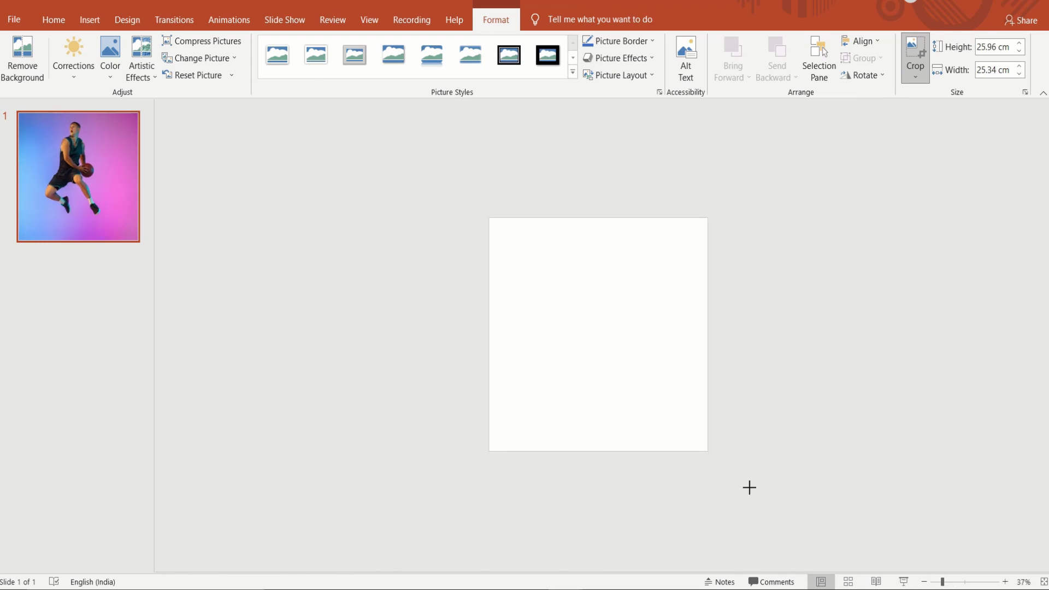
pyautogui.moveTo(431, 169); pyautogui.dragTo(410, 146)
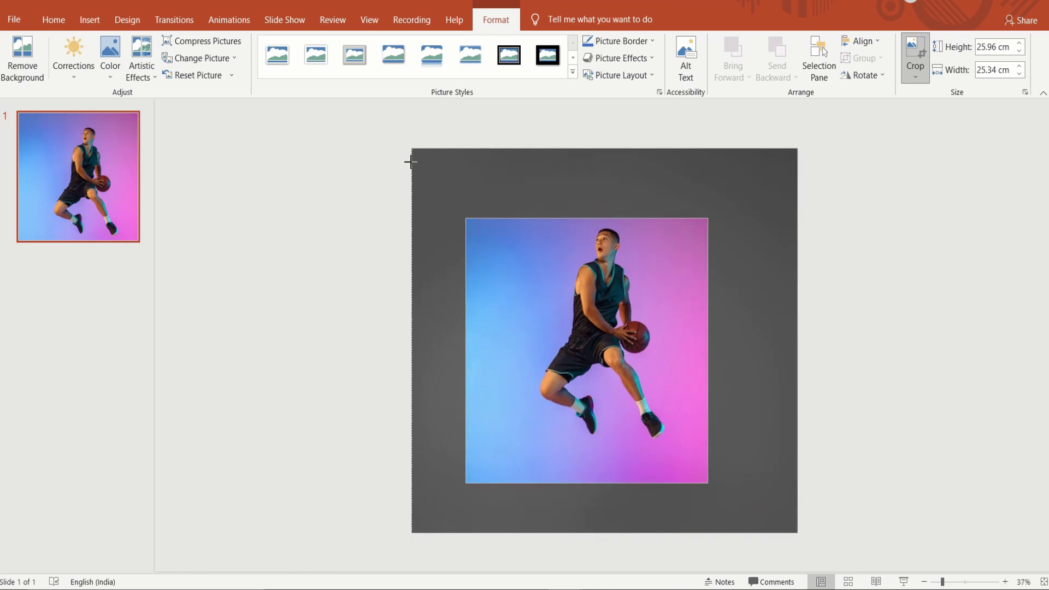
pyautogui.moveTo(479, 180)
pyautogui.mouseDown()
pyautogui.moveTo(455, 184)
pyautogui.moveTo(461, 192)
pyautogui.mouseUp()
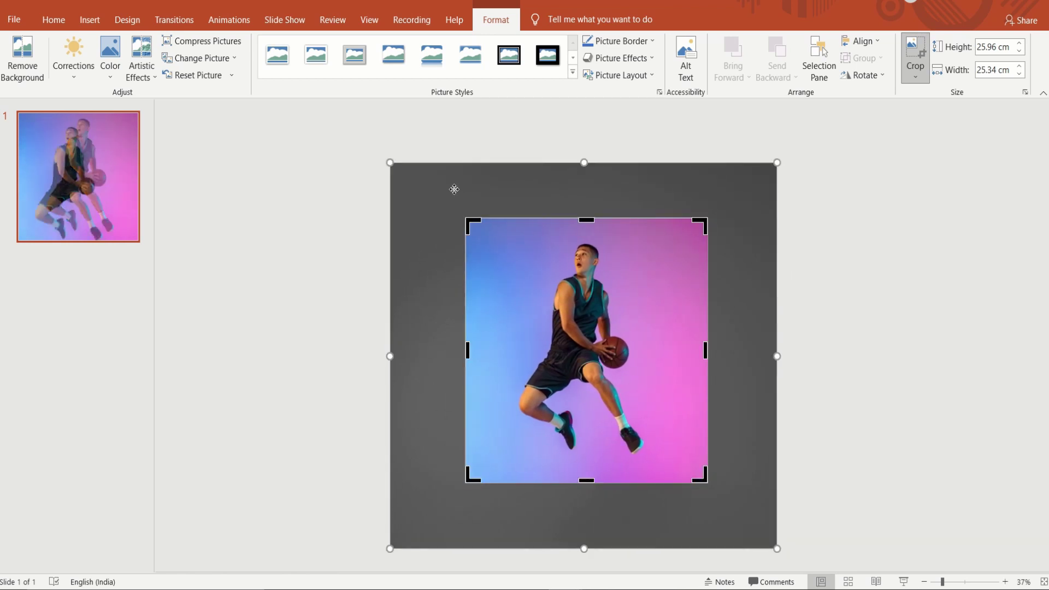
pyautogui.moveTo(451, 187); pyautogui.dragTo(454, 198)
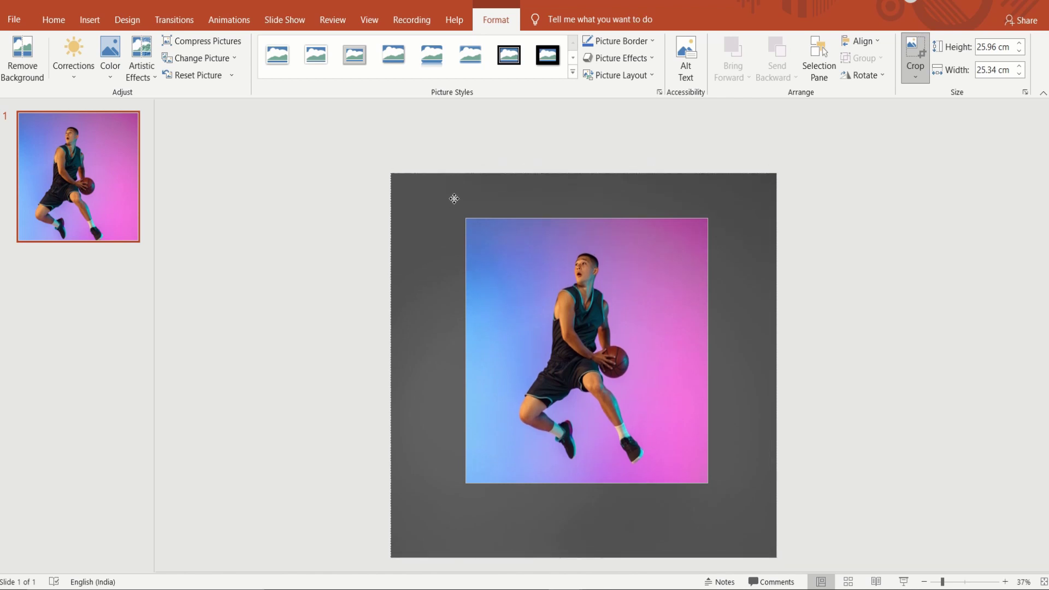
pyautogui.click(898, 123)
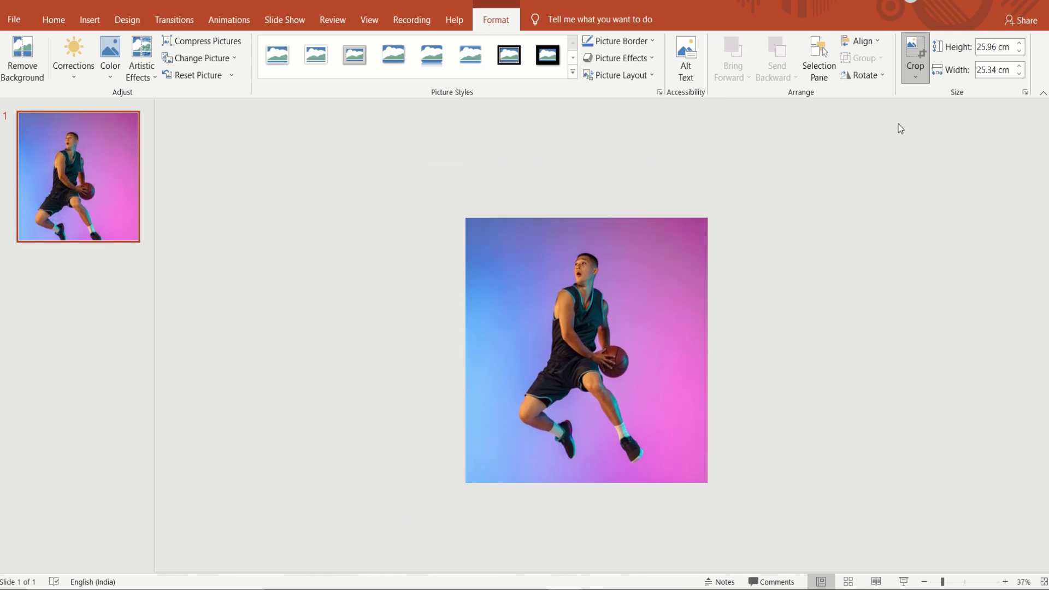
pyautogui.moveTo(942, 582); pyautogui.dragTo(950, 583)
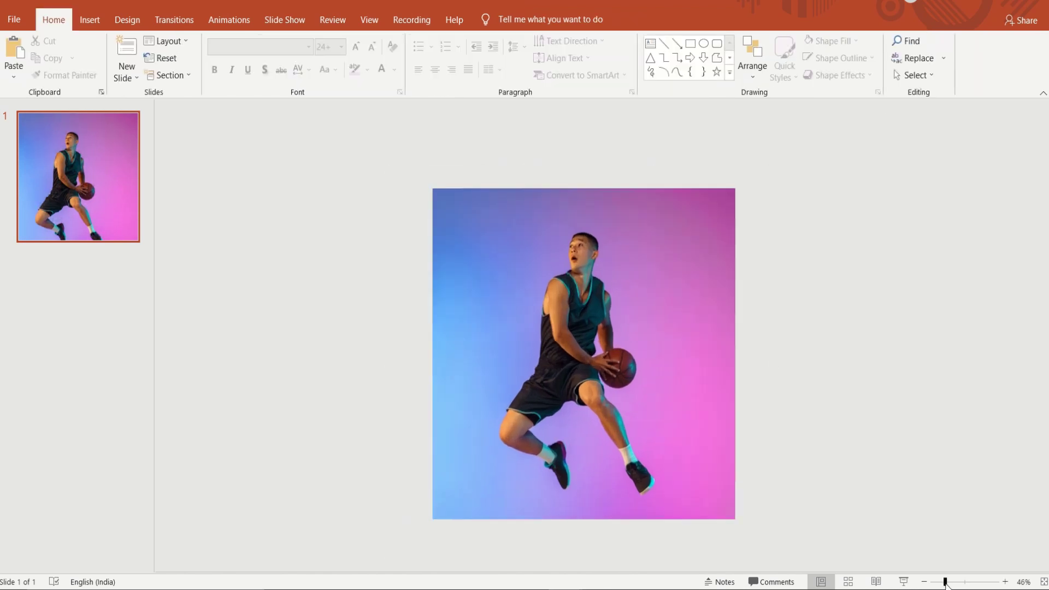
pyautogui.click(395, 310)
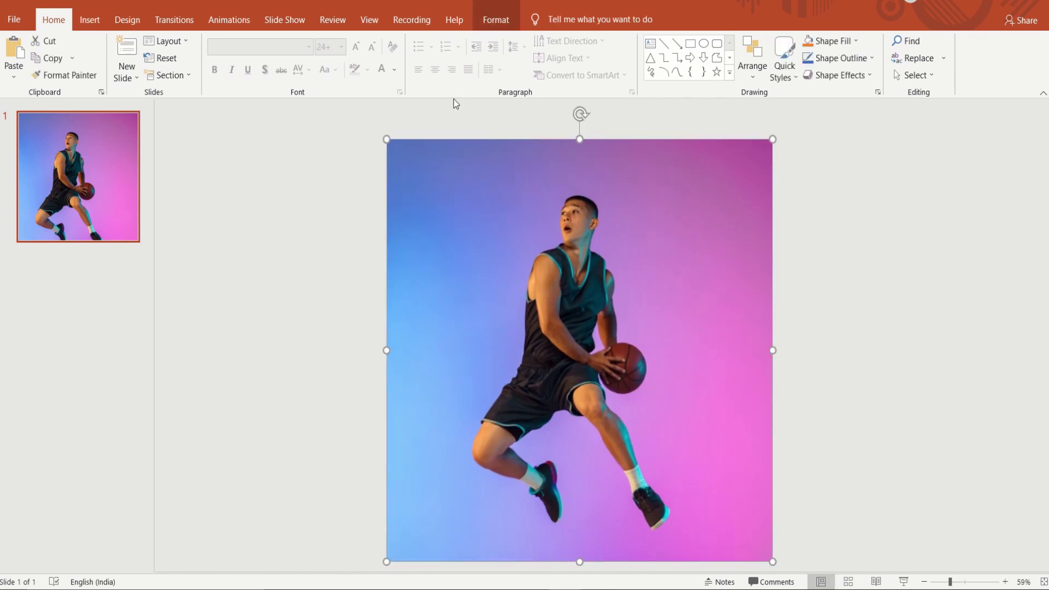
pyautogui.click(496, 20)
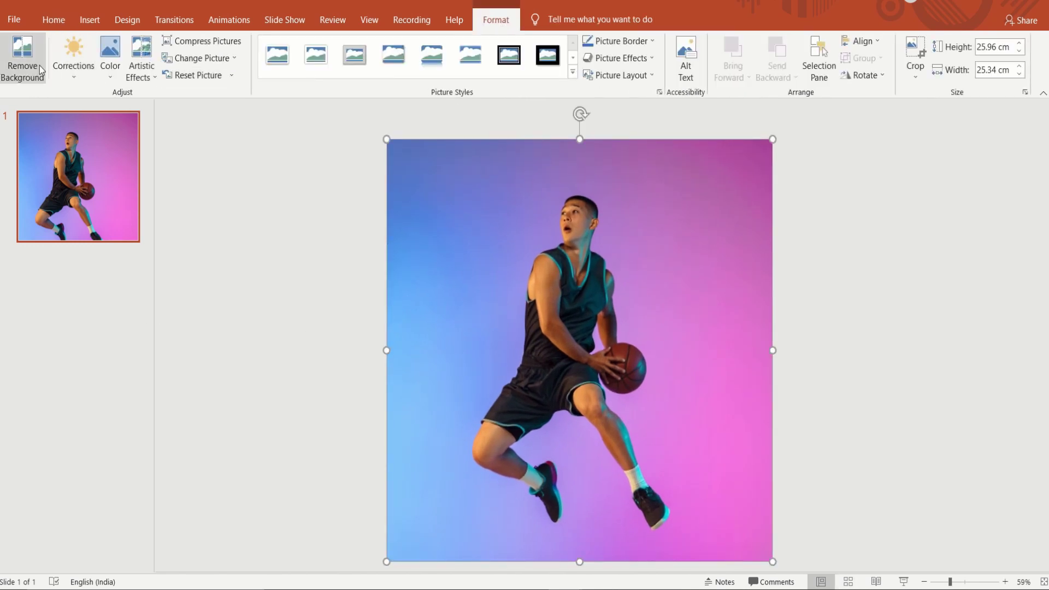
# Step: Remove the photo's background, erasing the blue patch and keeping the player's shoes
pyautogui.click(23, 59)
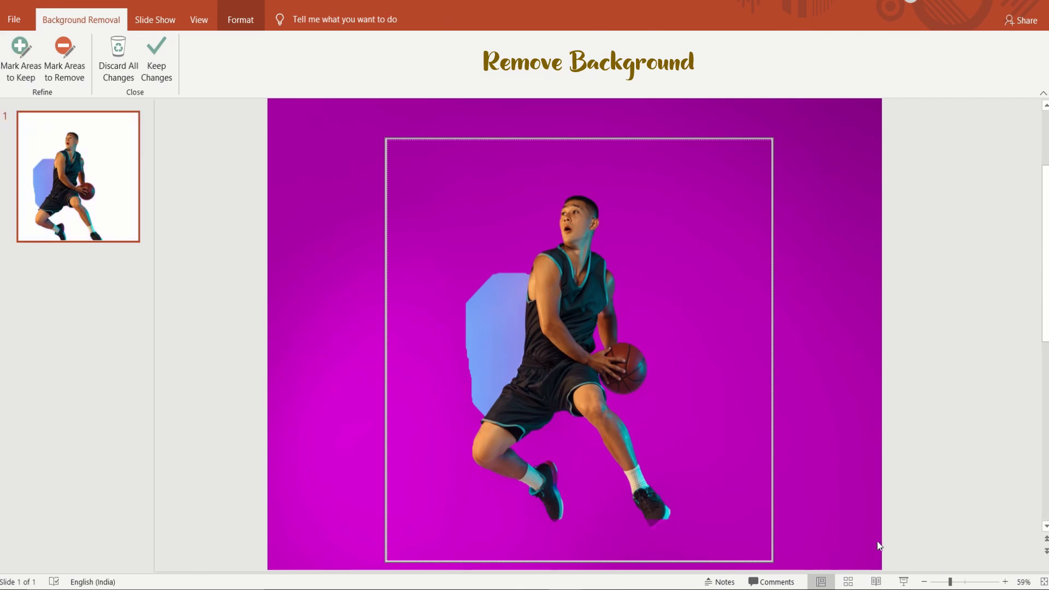
pyautogui.moveTo(949, 582); pyautogui.dragTo(959, 582)
pyautogui.click(64, 55)
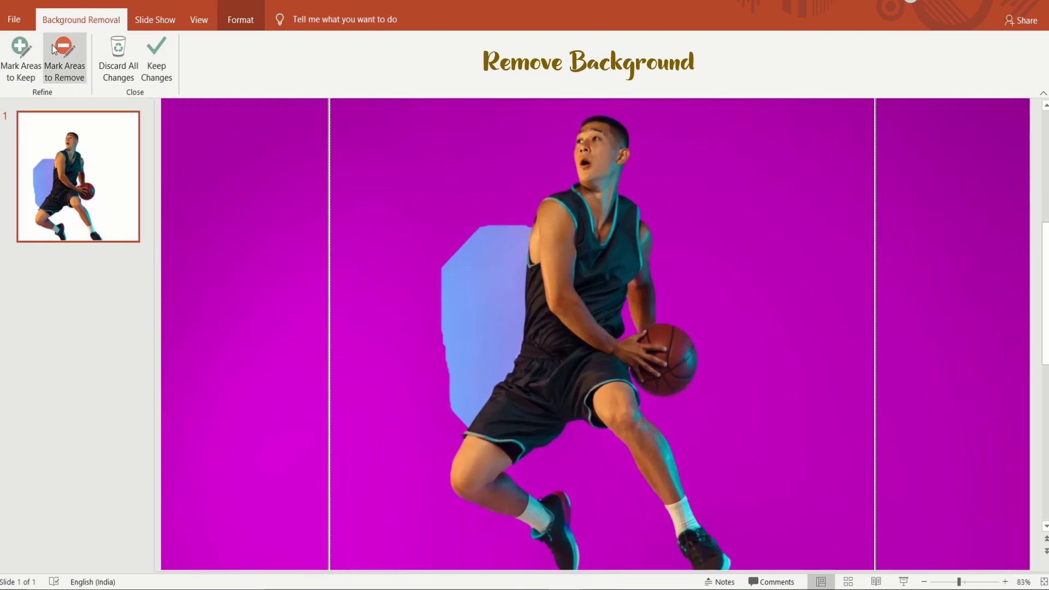
pyautogui.moveTo(509, 263); pyautogui.dragTo(474, 378)
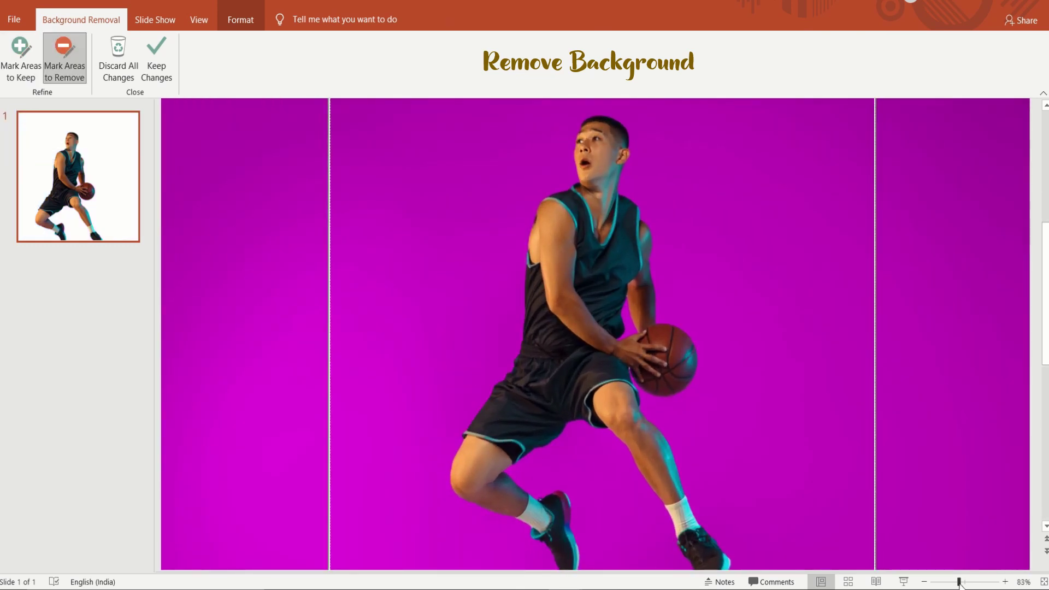
pyautogui.scroll(2, 527, 396)
pyautogui.scroll(-5, 526, 191)
pyautogui.press('shift')
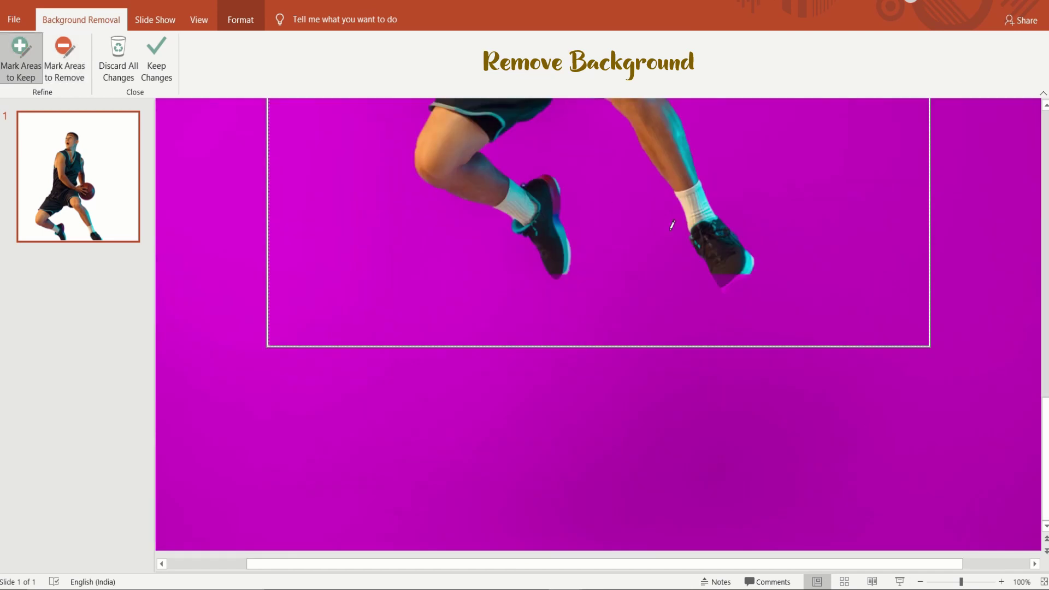
pyautogui.moveTo(728, 275); pyautogui.dragTo(742, 269)
pyautogui.moveTo(551, 188); pyautogui.dragTo(554, 201)
pyautogui.click(157, 54)
pyautogui.click(946, 582)
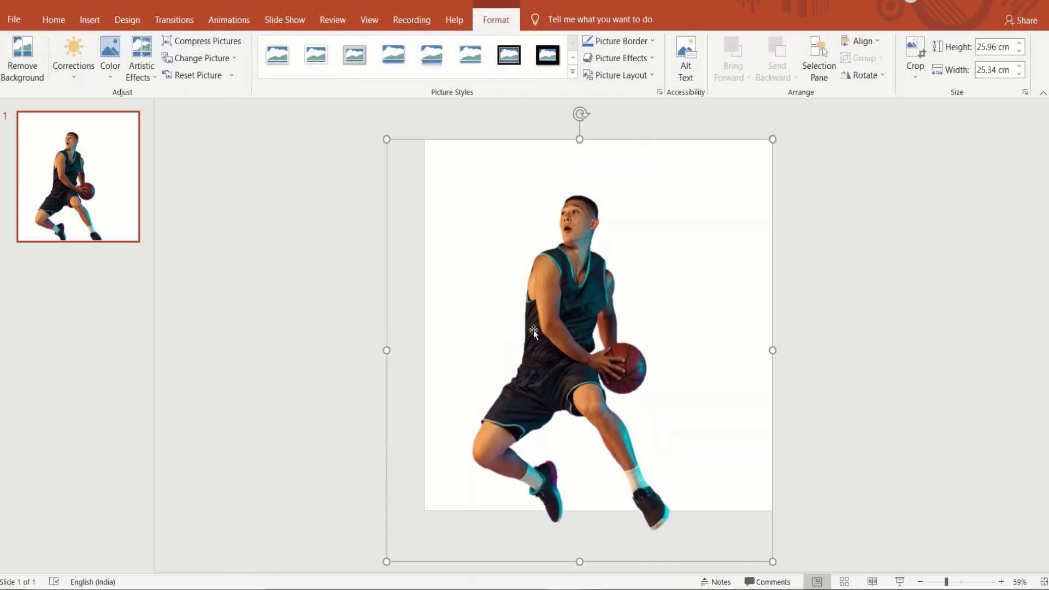
# Step: Move the cut-out player up and right, then open Format Background
pyautogui.moveTo(563, 286); pyautogui.dragTo(582, 265)
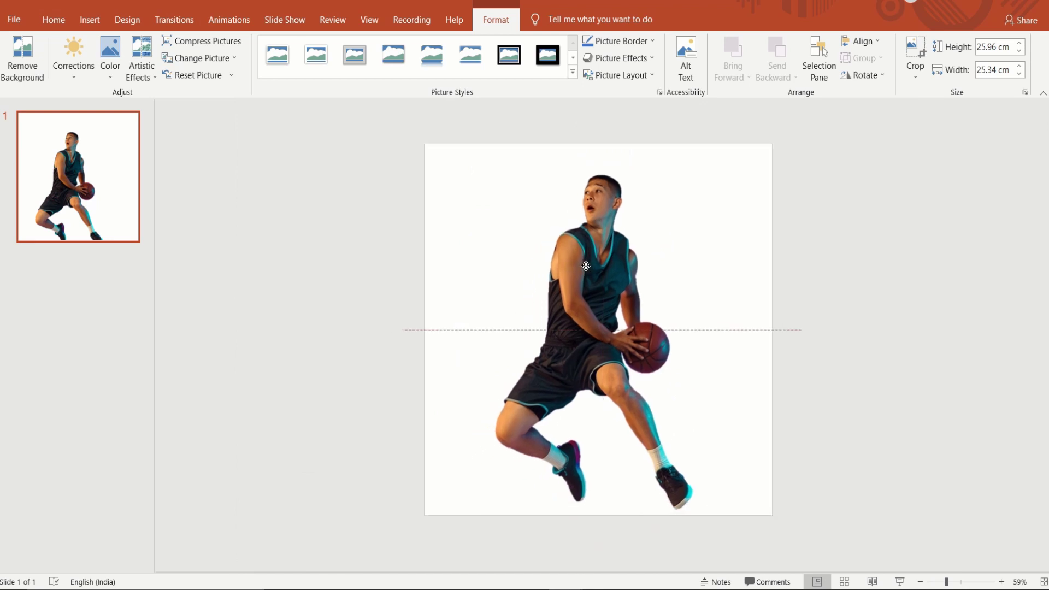
pyautogui.rightClick(839, 257)
pyautogui.click(851, 382)
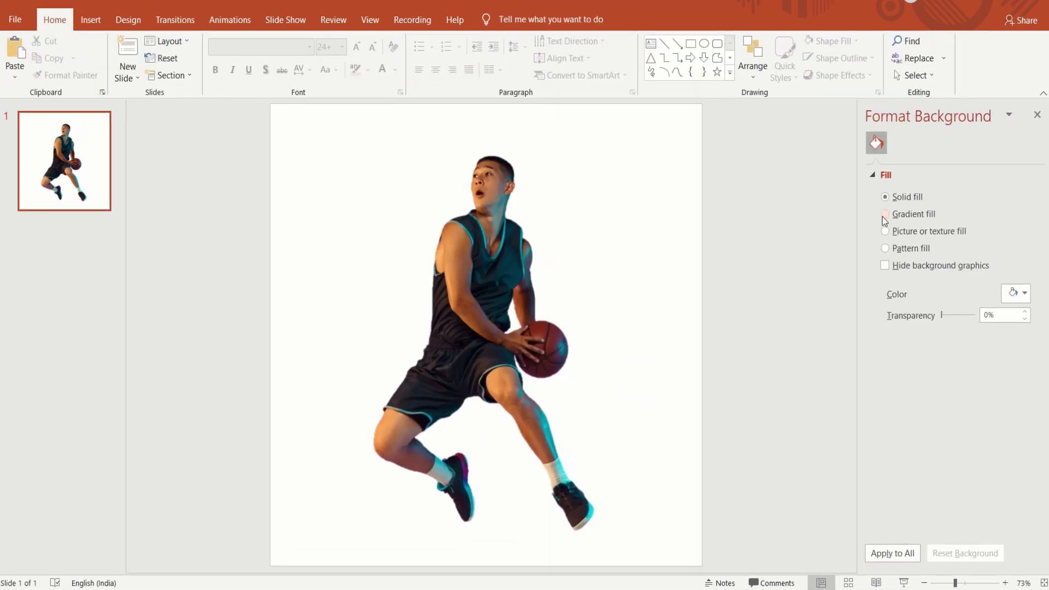
# Step: Make the background a 135° diagonal gradient with stops near 53% and 83%
pyautogui.click(883, 216)
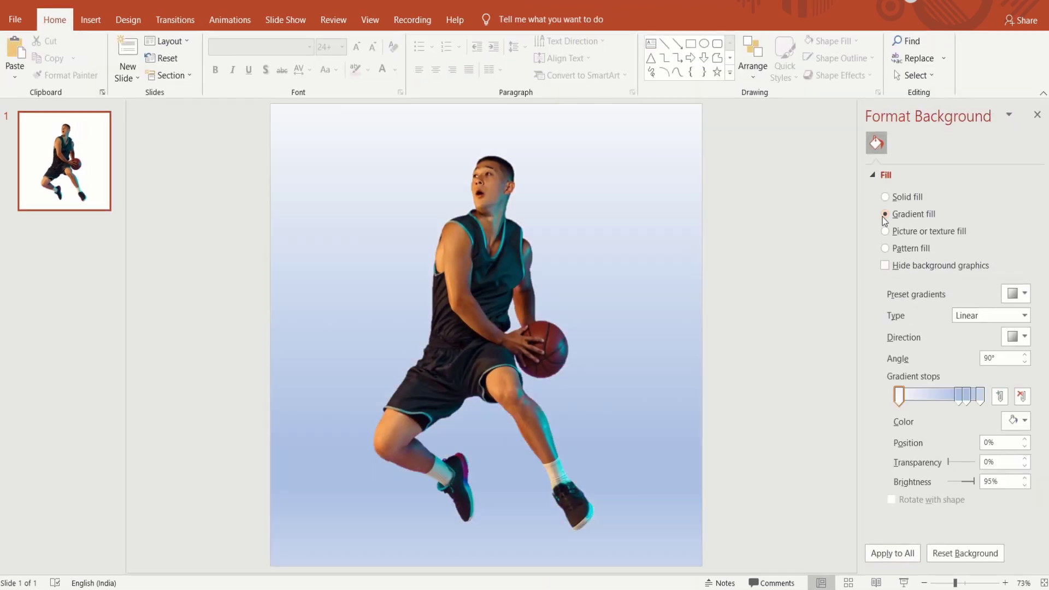
pyautogui.click(1012, 337)
pyautogui.click(948, 362)
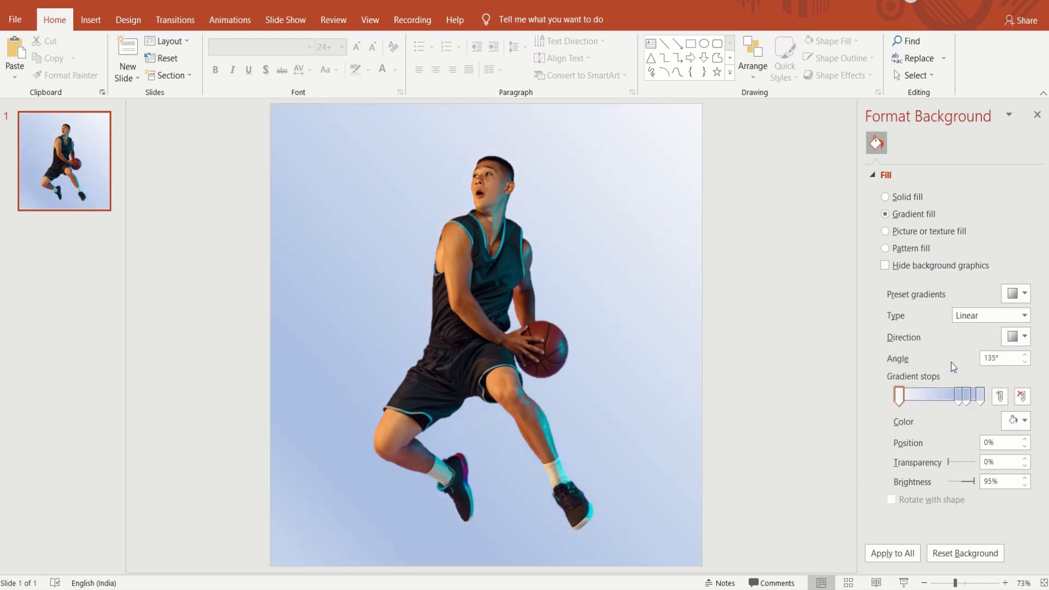
pyautogui.moveTo(981, 394); pyautogui.dragTo(977, 400)
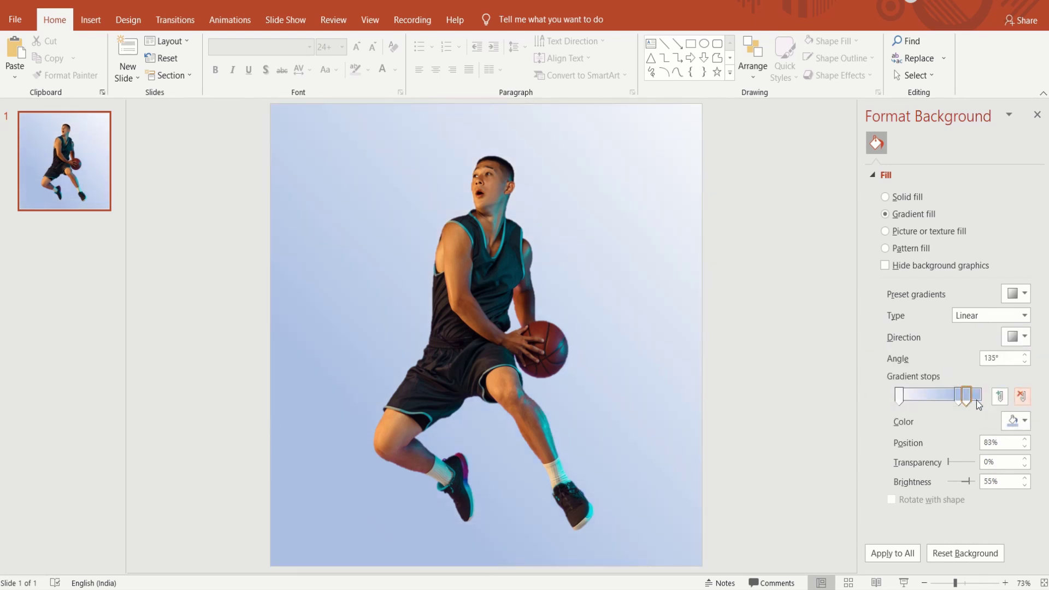
pyautogui.moveTo(959, 400); pyautogui.dragTo(944, 400)
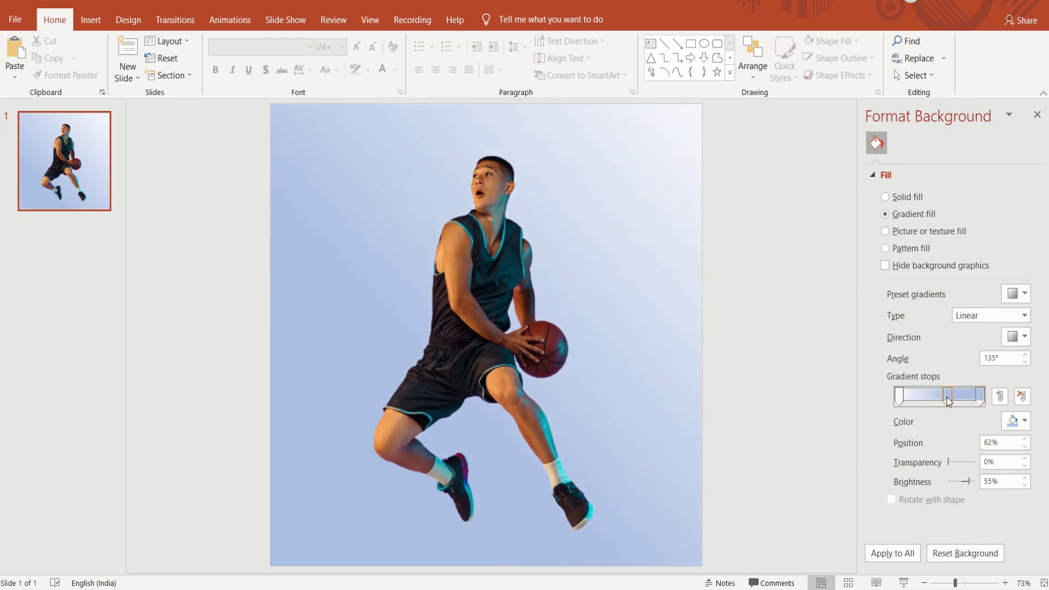
# Step: Give the first gradient stop a crimson custom hex colour
pyautogui.click(901, 399)
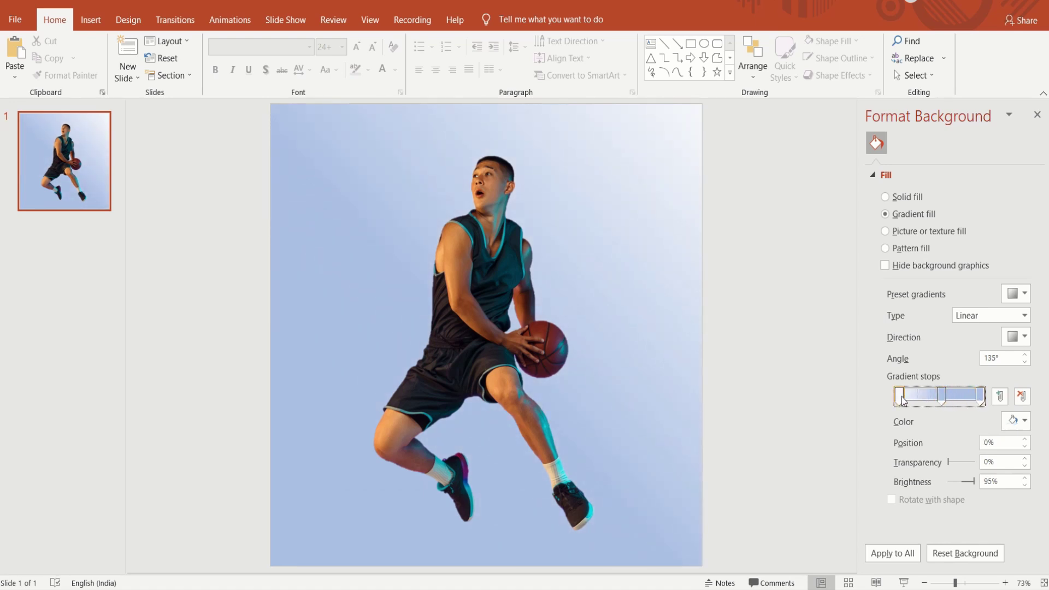
pyautogui.click(1025, 431)
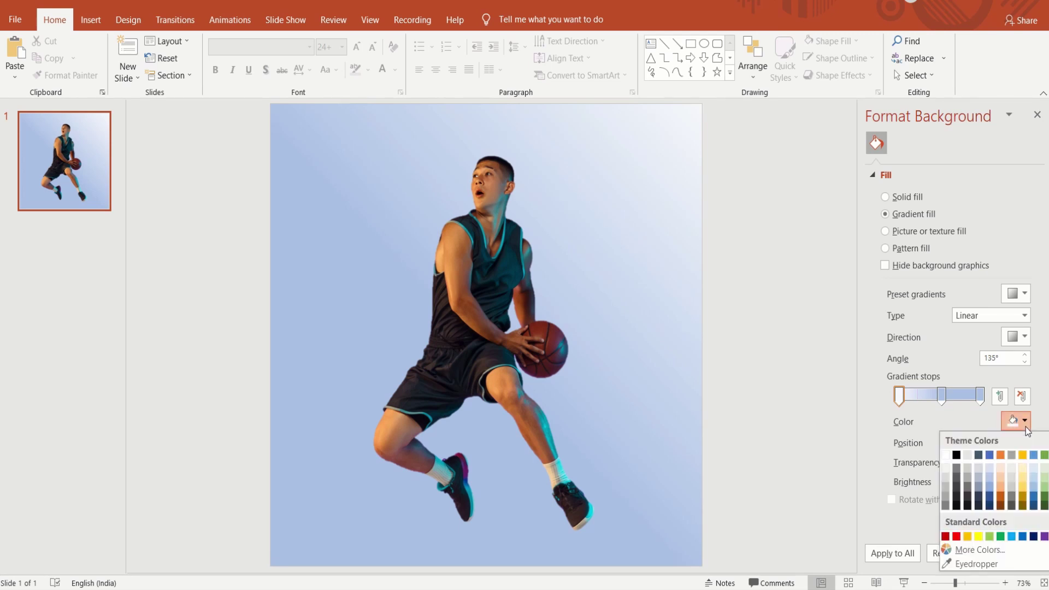
pyautogui.click(961, 550)
pyautogui.moveTo(511, 363); pyautogui.dragTo(486, 362)
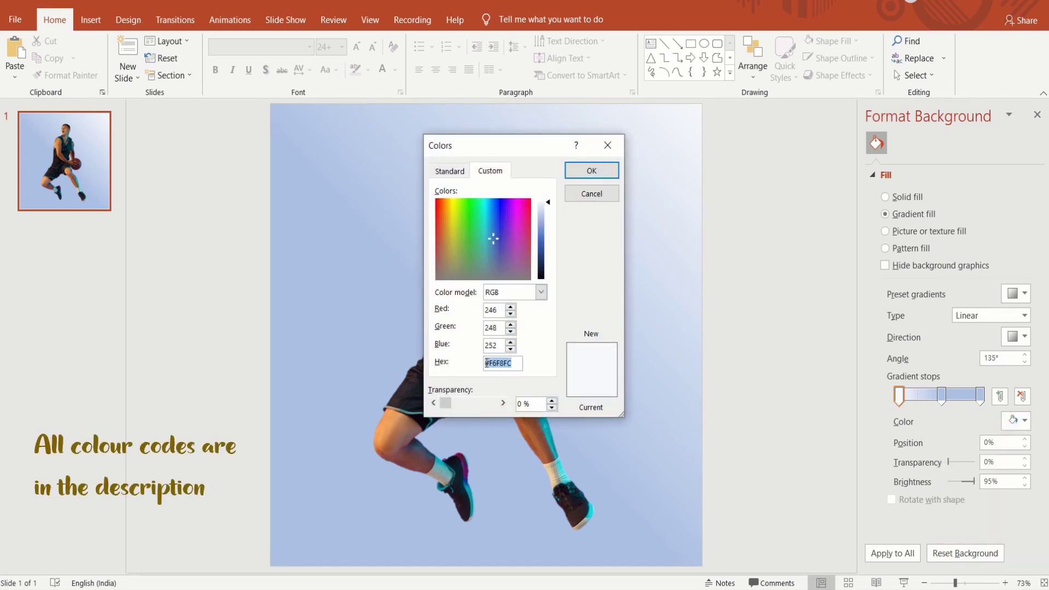
pyautogui.write('AE0333')
pyautogui.click(583, 172)
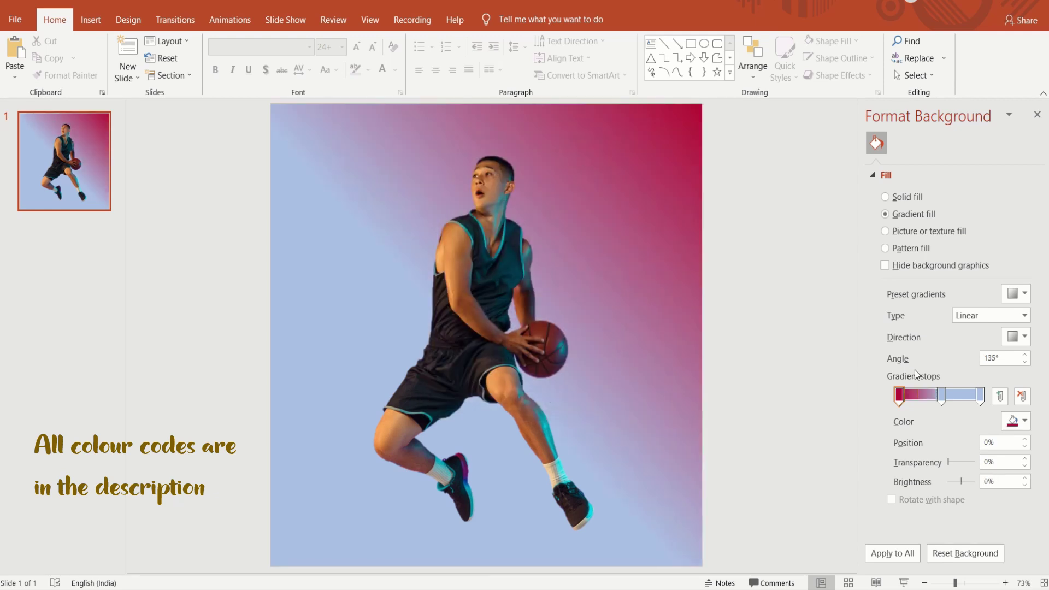
# Step: Give the middle gradient stop a pink-red custom hex colour
pyautogui.click(941, 395)
pyautogui.click(1025, 421)
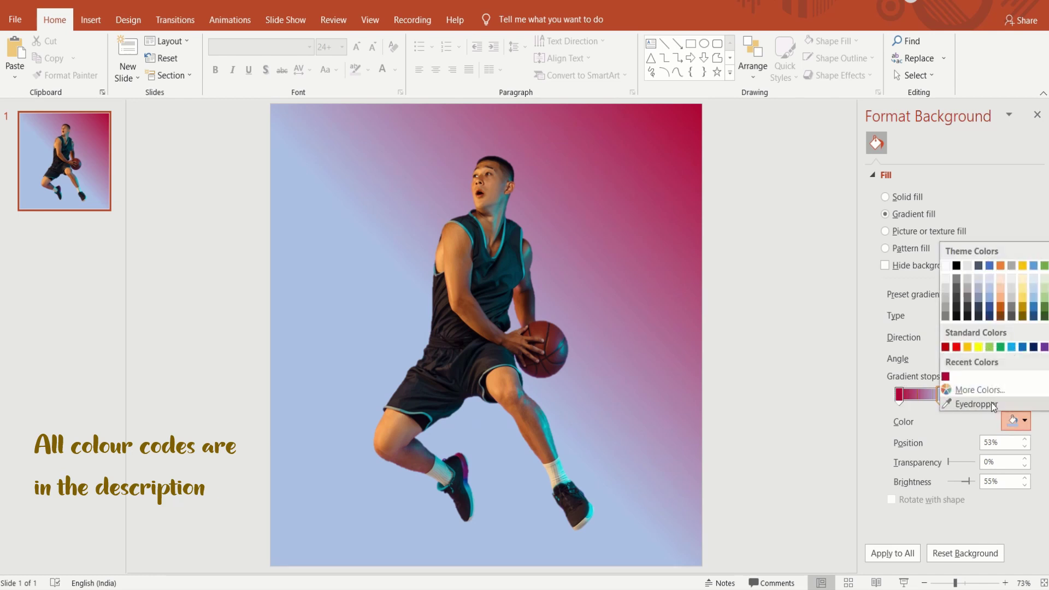
pyautogui.click(980, 390)
pyautogui.moveTo(518, 363); pyautogui.dragTo(494, 364)
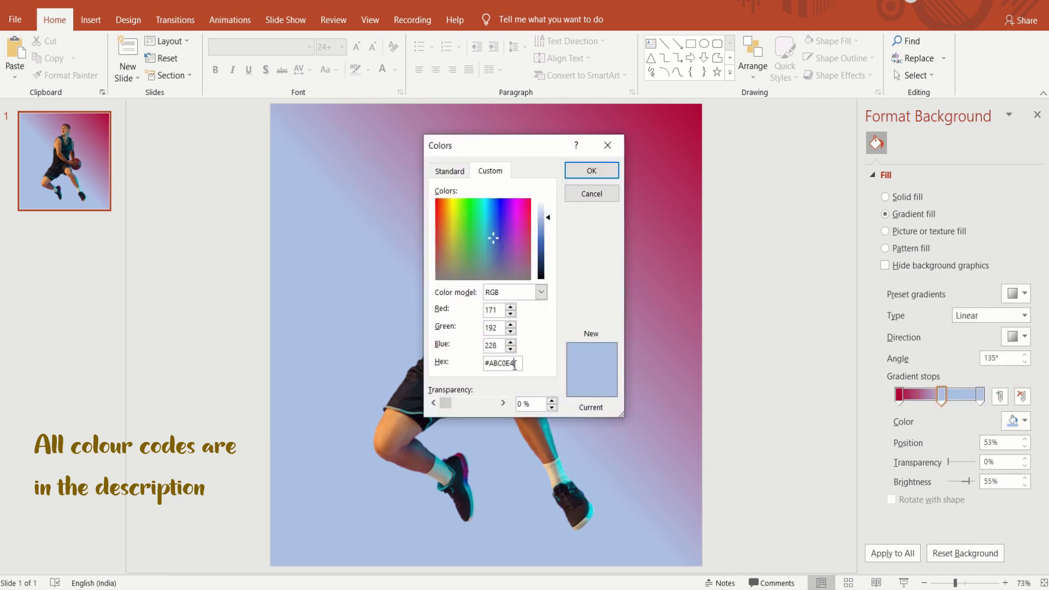
pyautogui.write('A')
pyautogui.click(586, 172)
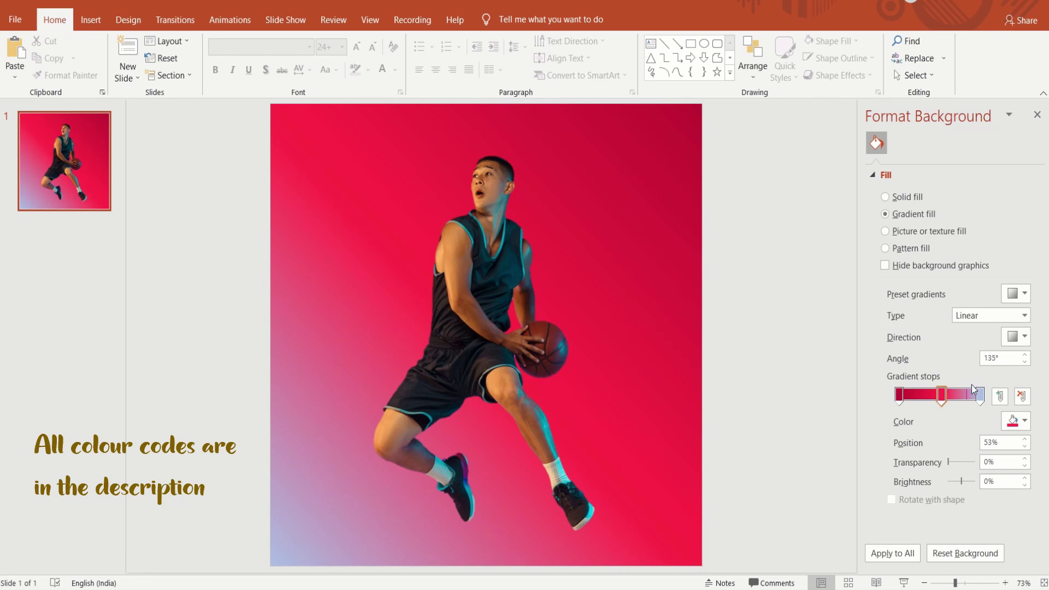
# Step: Set the last gradient stop to #C90655 and close the background pane
pyautogui.click(979, 396)
pyautogui.click(1024, 421)
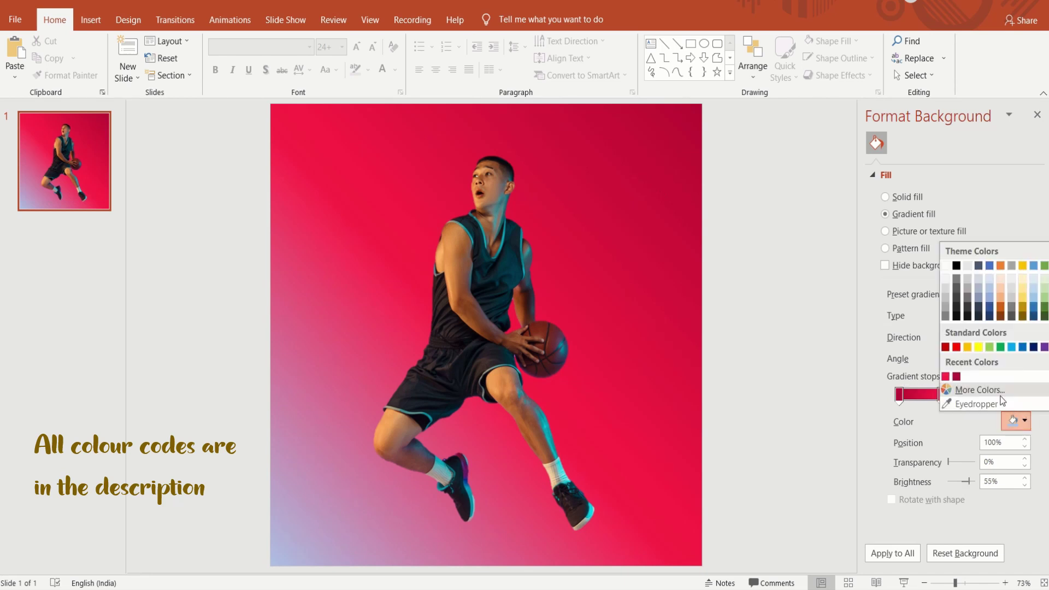
pyautogui.click(978, 390)
pyautogui.moveTo(517, 362); pyautogui.dragTo(495, 361)
pyautogui.press('BackSpace')
pyautogui.write('#C90655')
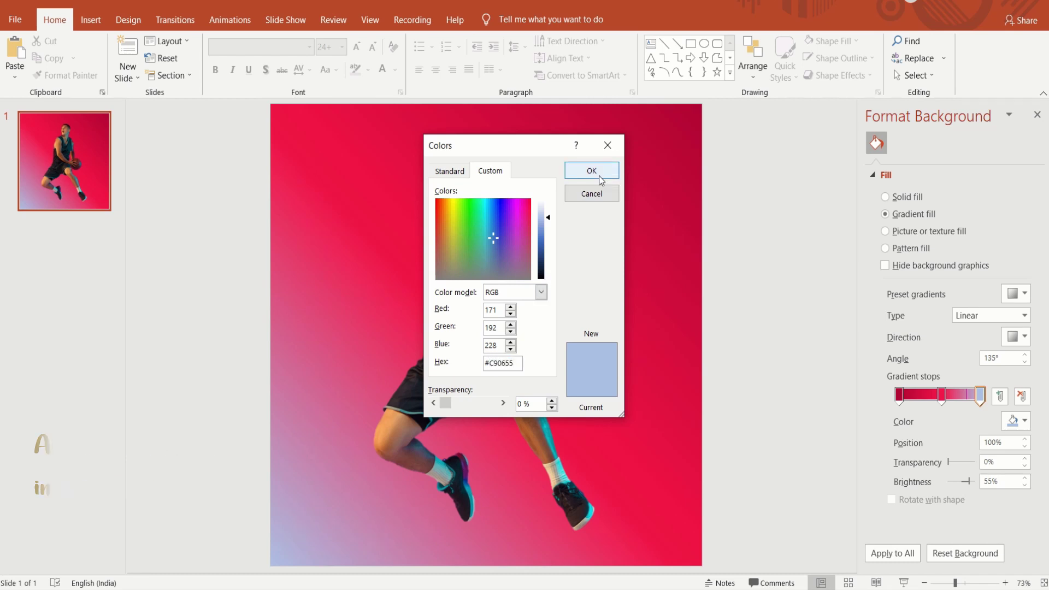
pyautogui.click(599, 175)
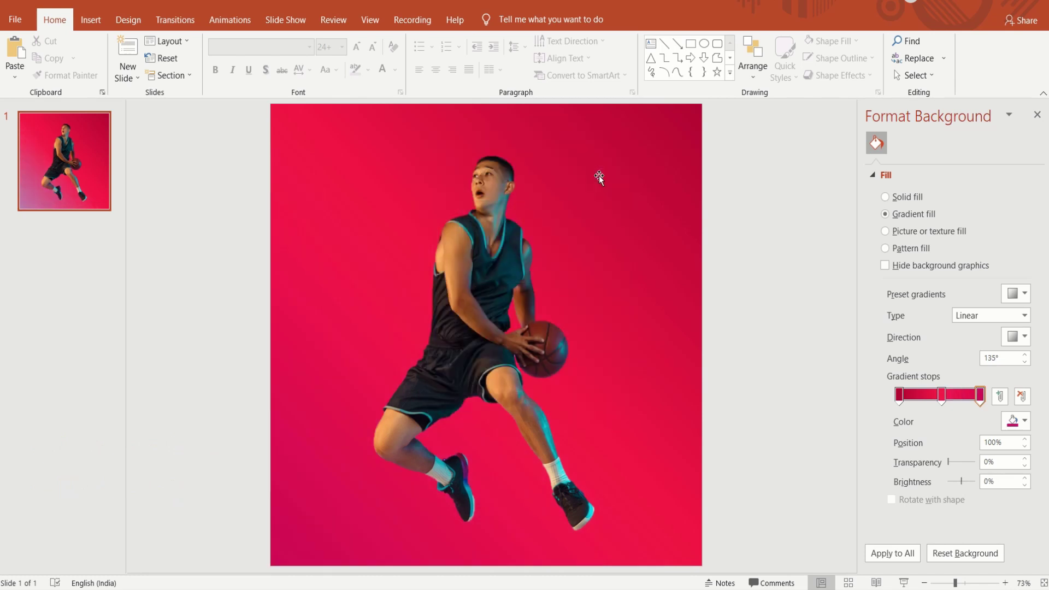
pyautogui.click(1037, 114)
# Step: Draw a Frame shape across the player's torso and thin its border
pyautogui.click(729, 73)
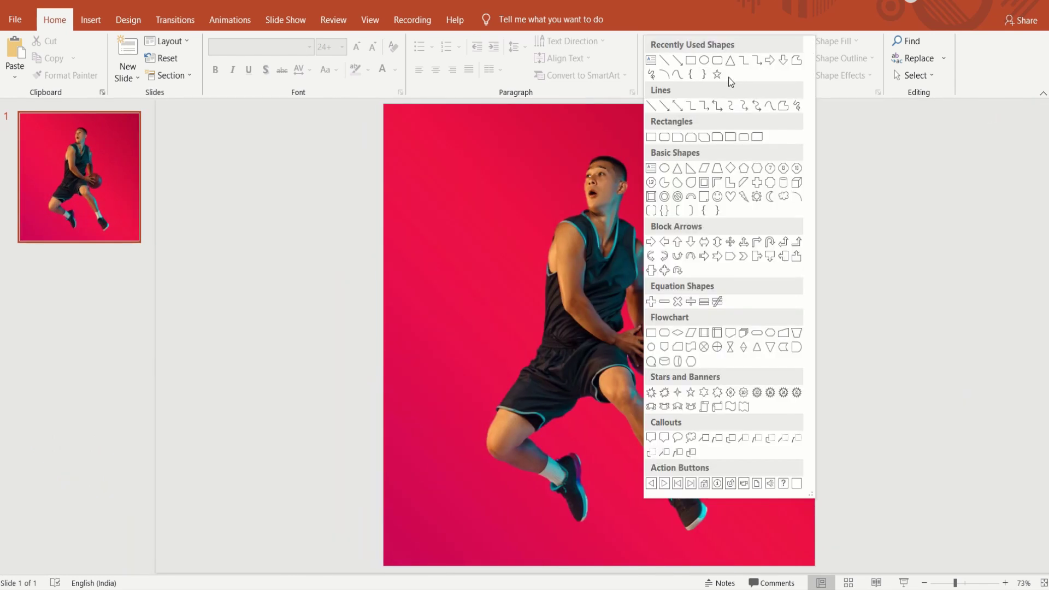
pyautogui.click(704, 183)
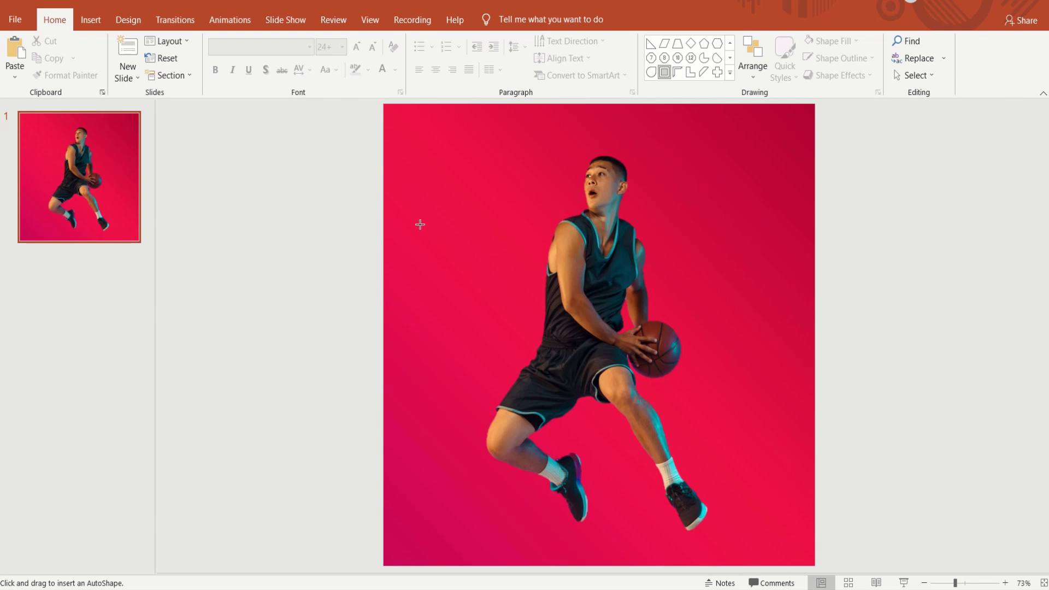
pyautogui.moveTo(451, 253); pyautogui.dragTo(787, 355)
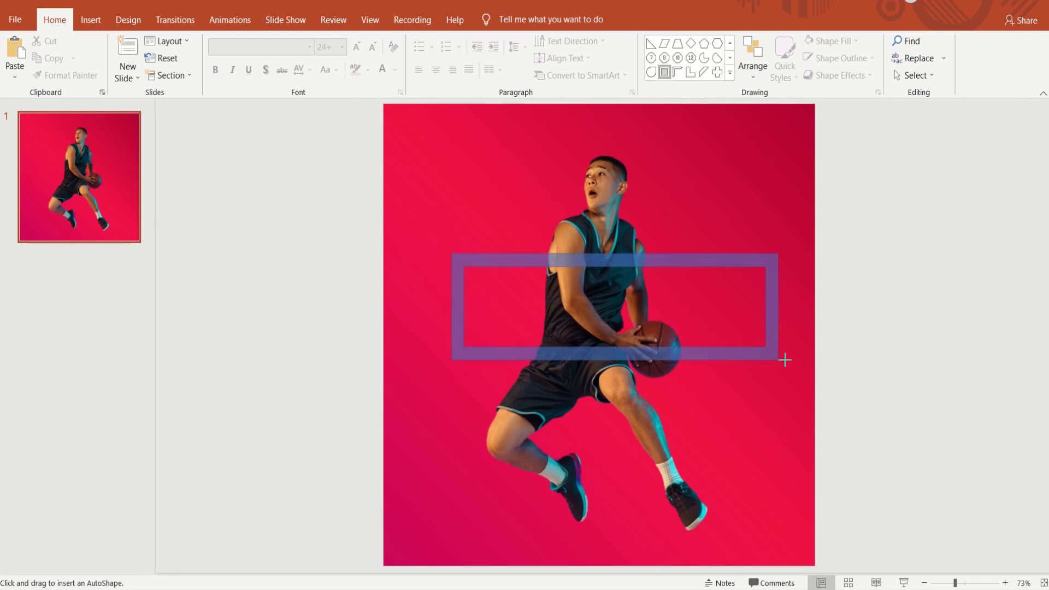
pyautogui.moveTo(463, 253); pyautogui.dragTo(458, 250)
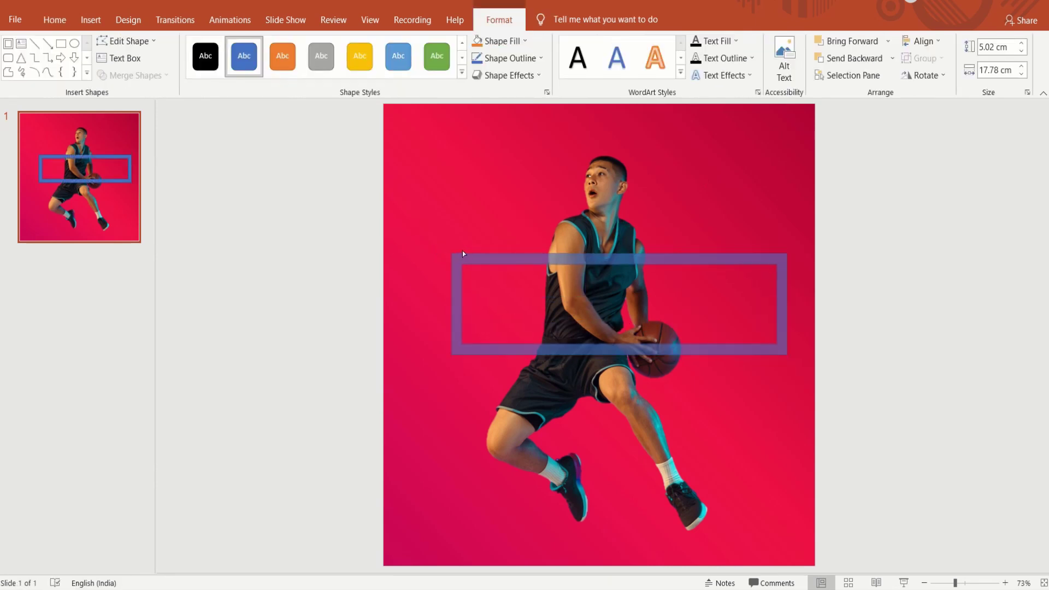
# Step: Make the frame white with no outline and narrow it to 5.02 × 16.79 cm
pyautogui.click(505, 60)
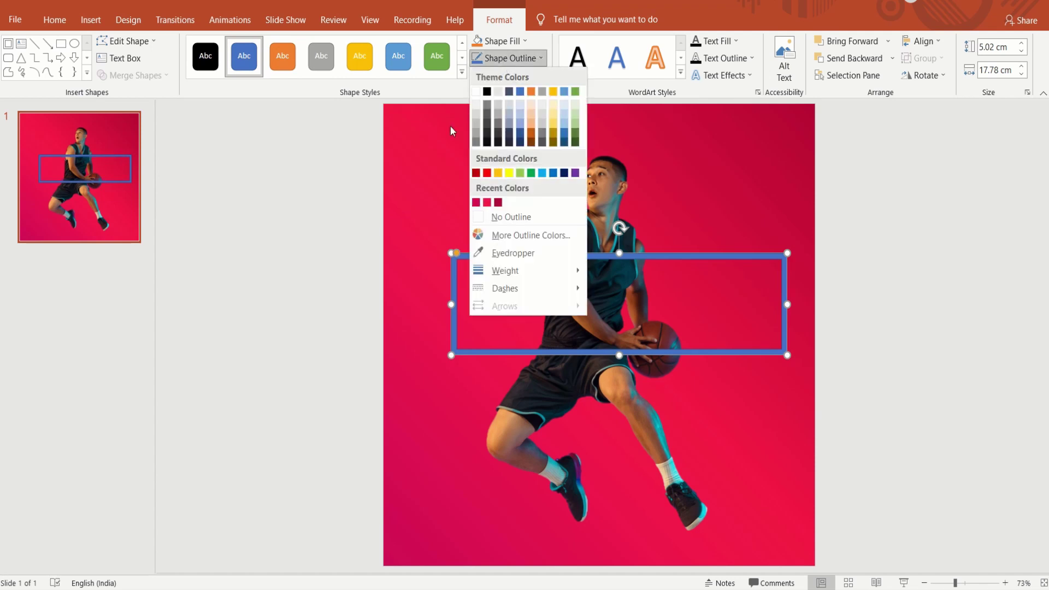
pyautogui.click(477, 218)
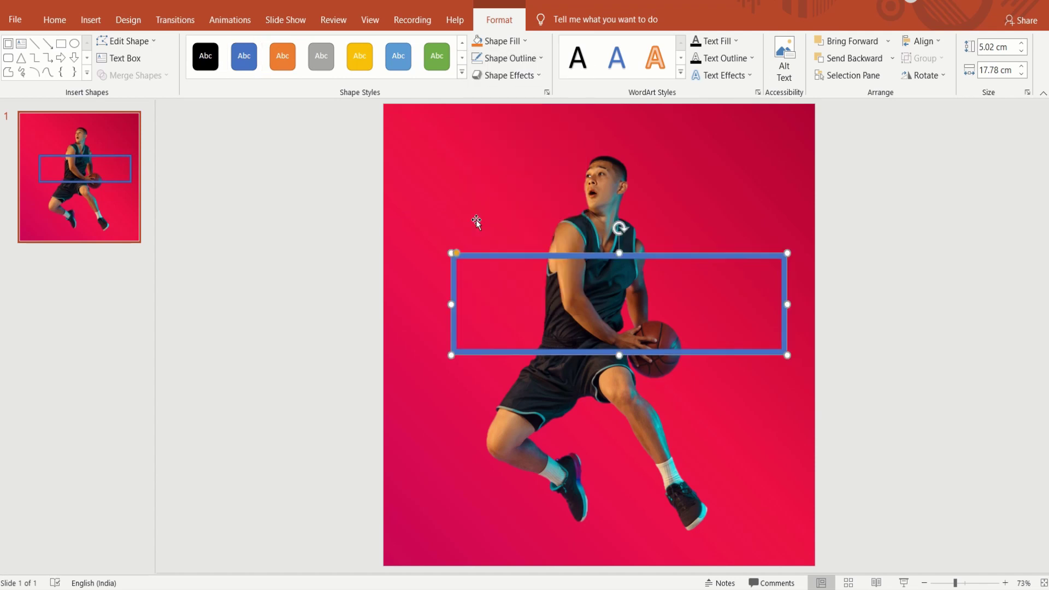
pyautogui.click(519, 42)
pyautogui.click(475, 74)
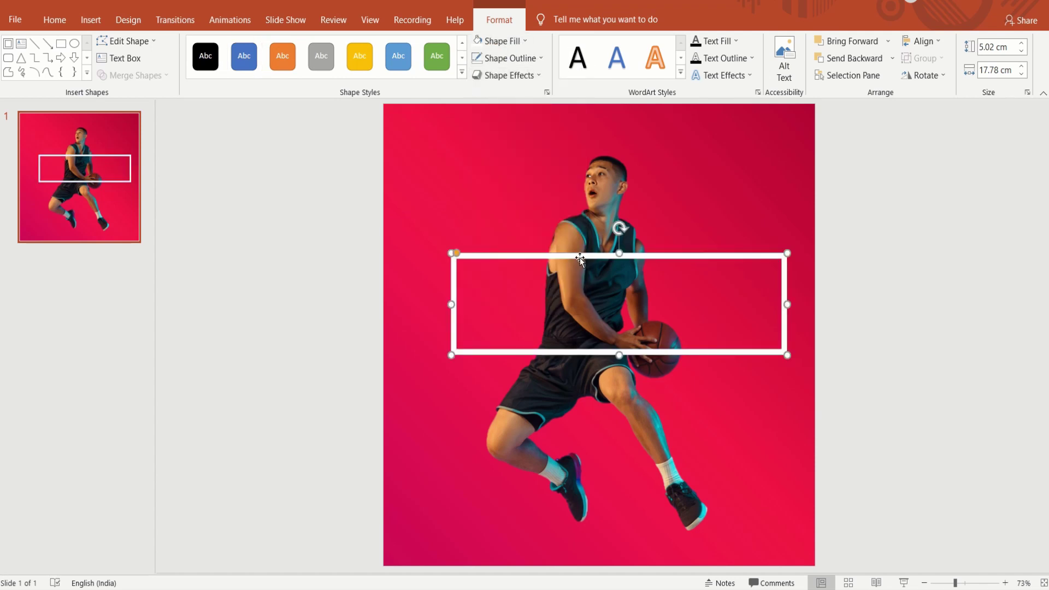
pyautogui.moveTo(579, 255); pyautogui.dragTo(557, 252)
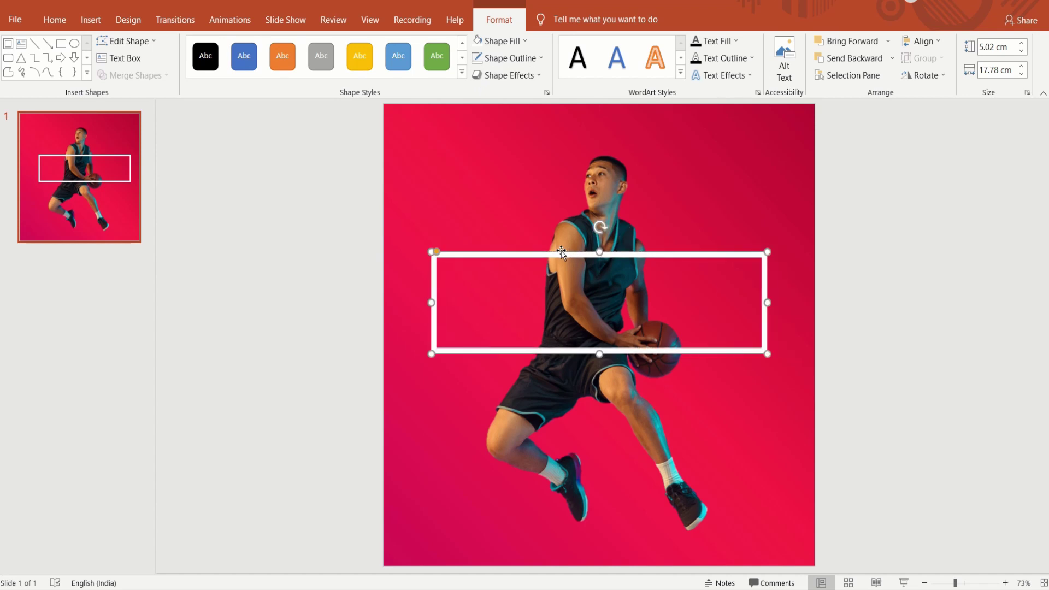
pyautogui.moveTo(767, 303); pyautogui.dragTo(748, 302)
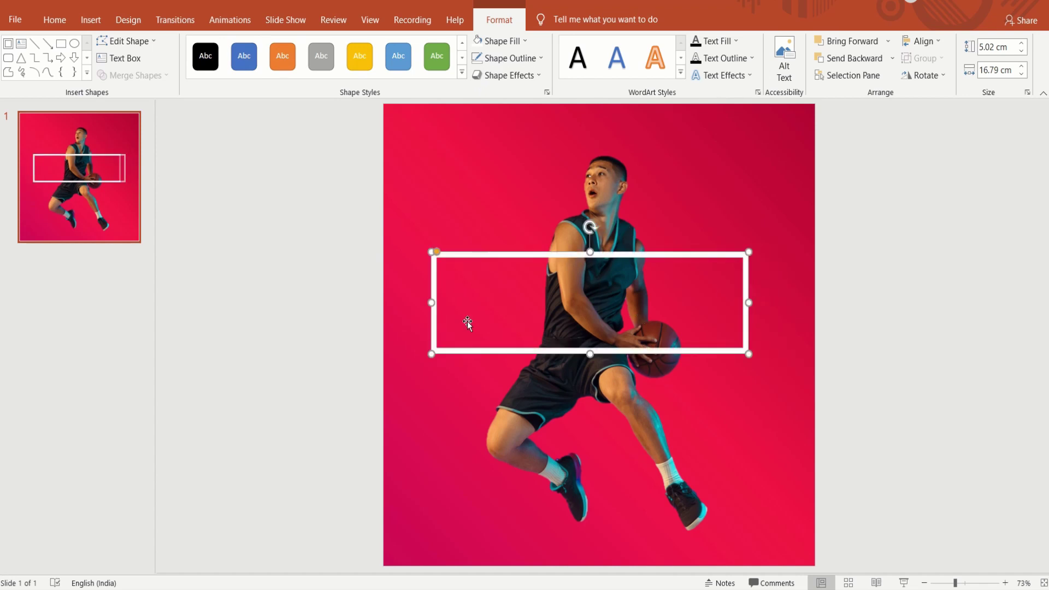
pyautogui.moveTo(432, 303); pyautogui.dragTo(454, 304)
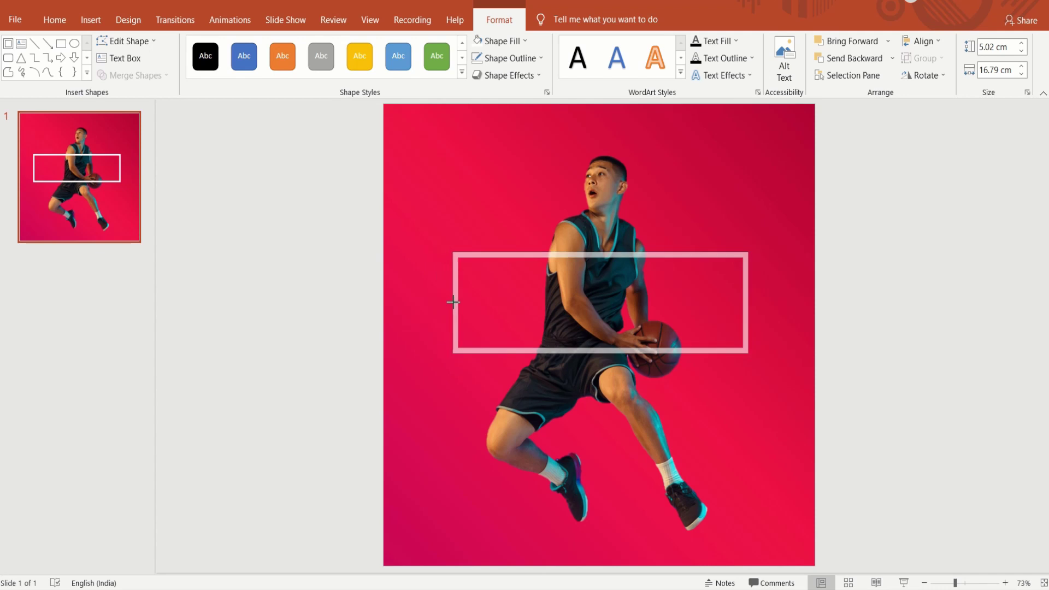
# Step: Add a text box at the slide's upper right containing a capital B
pyautogui.click(665, 48)
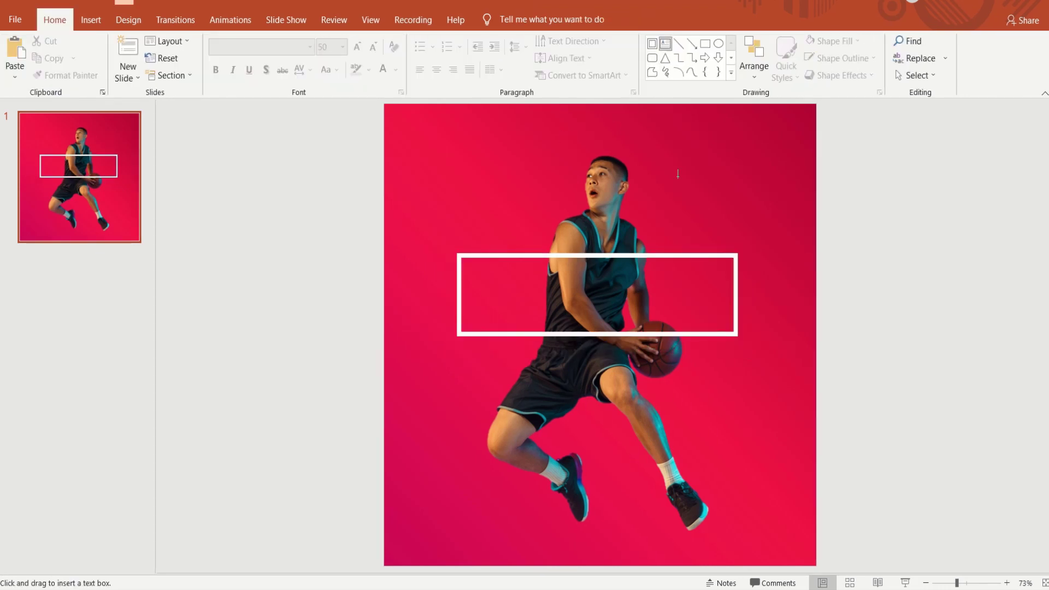
pyautogui.moveTo(680, 178); pyautogui.dragTo(749, 242)
pyautogui.write('b')
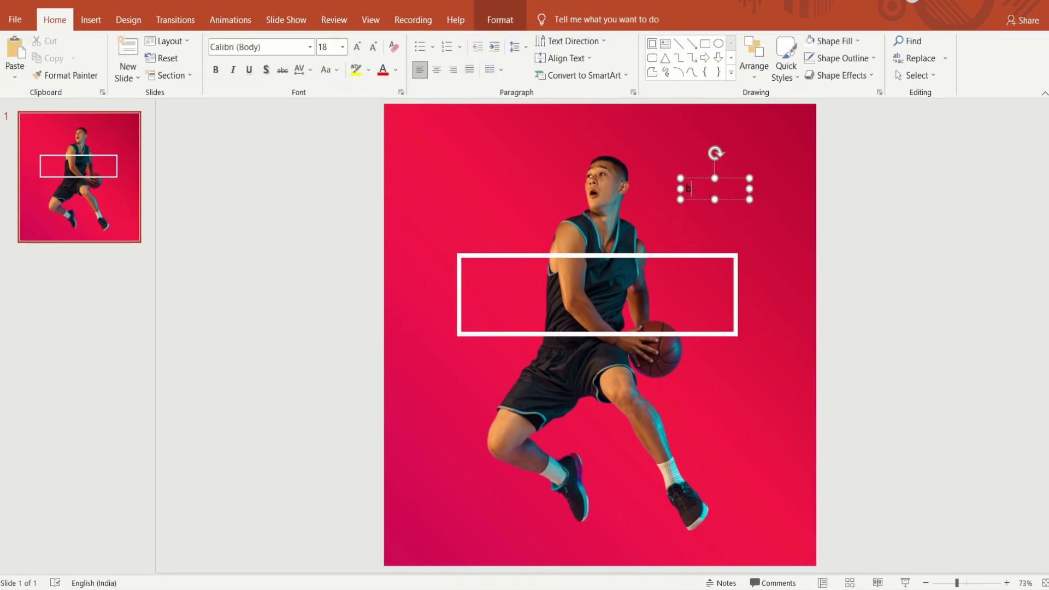
pyautogui.press('BackSpace')
pyautogui.write('B')
# Step: Format the B as white Adobe Heiti Std R at size 70
pyautogui.doubleClick(687, 188)
pyautogui.click(215, 69)
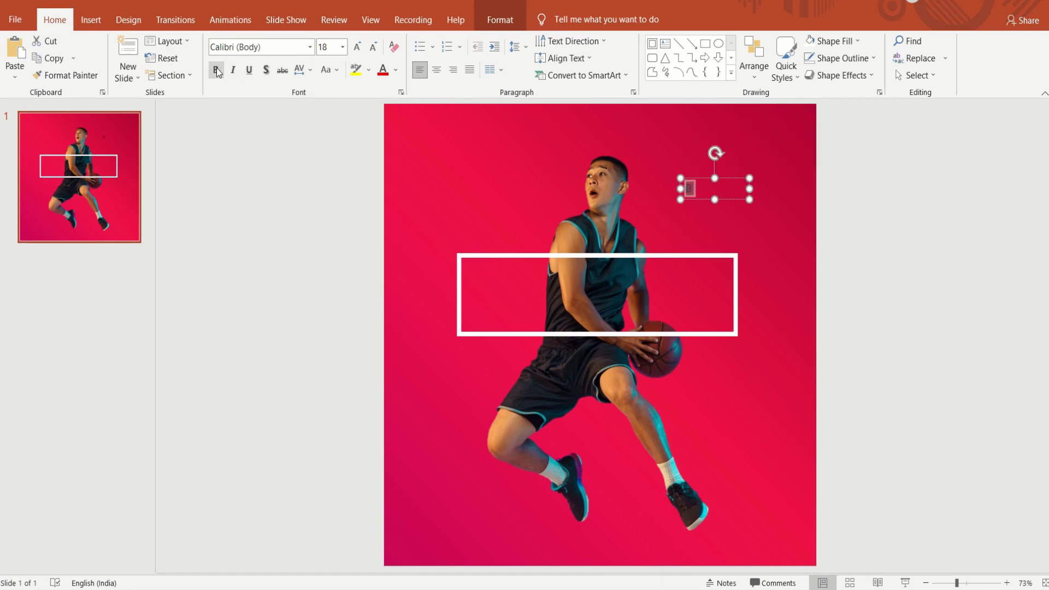
pyautogui.click(309, 47)
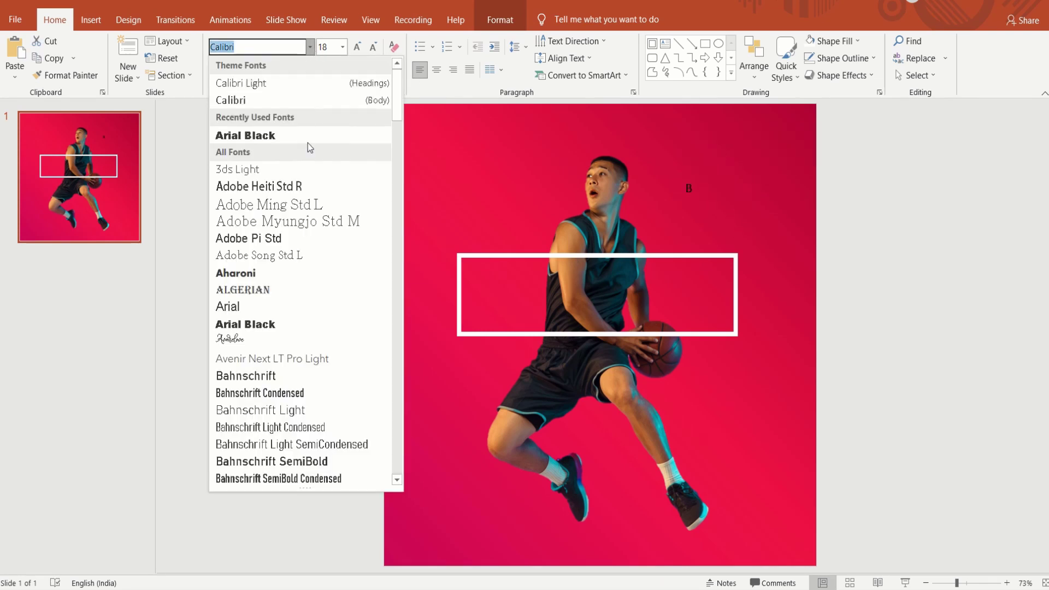
pyautogui.click(314, 183)
pyautogui.click(330, 46)
pyautogui.write('70')
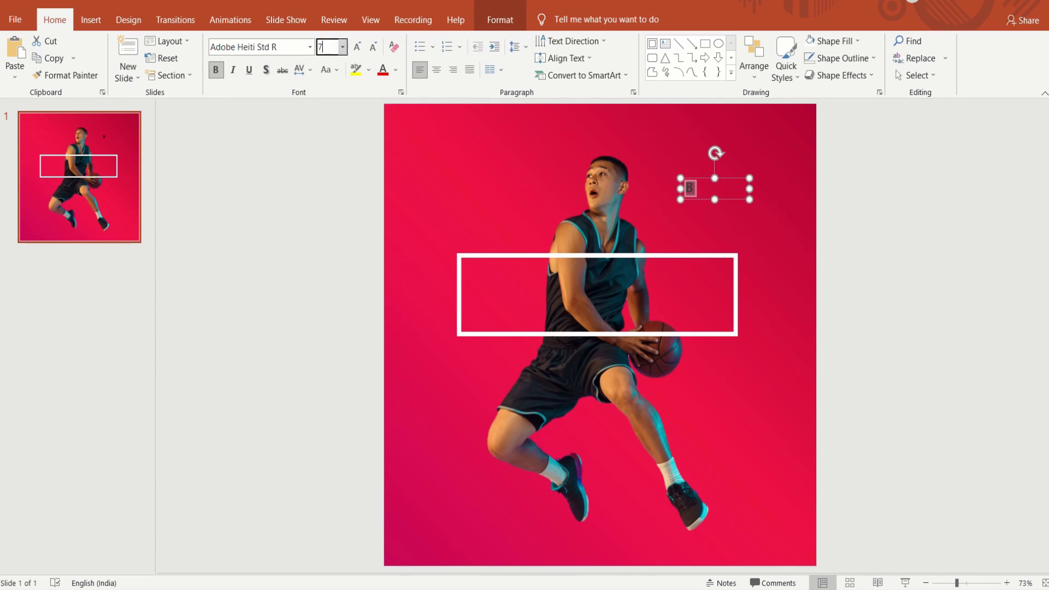
pyautogui.press('Return')
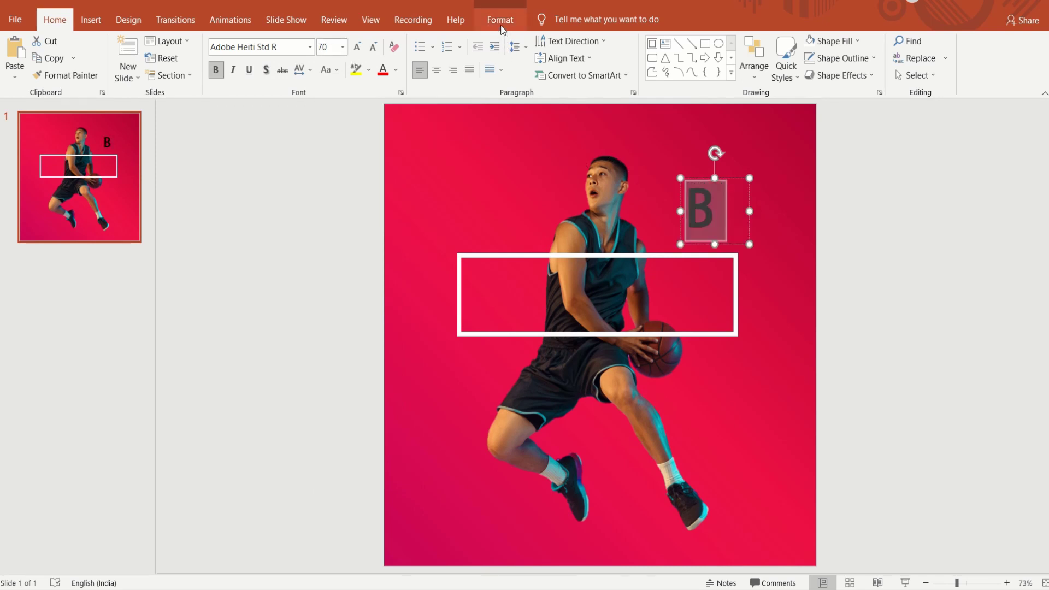
pyautogui.click(510, 22)
pyautogui.click(737, 41)
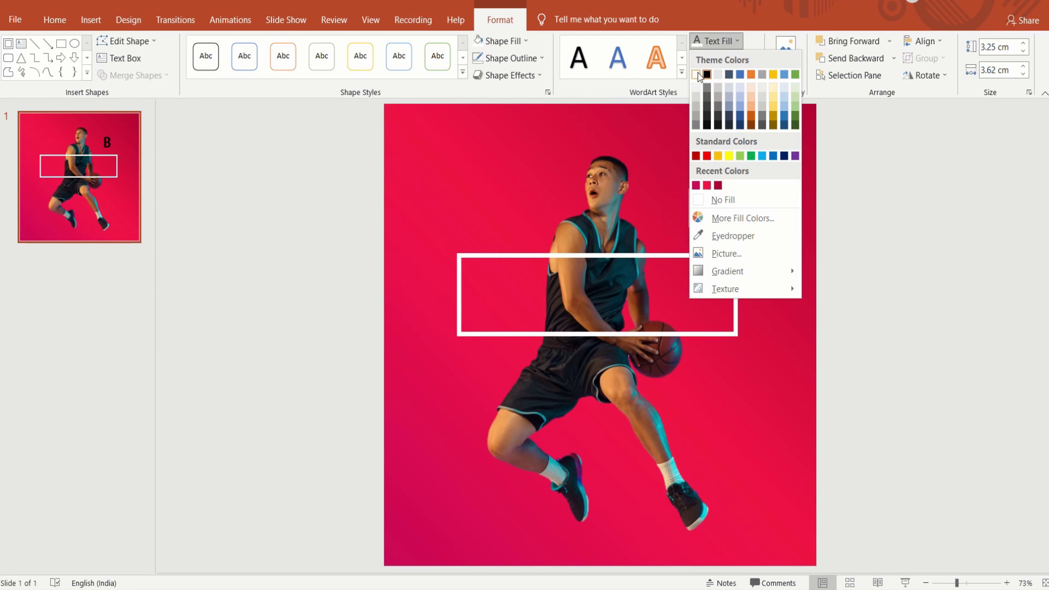
pyautogui.click(696, 73)
# Step: Place B at the frame's left end and add U and C copies beside it
pyautogui.moveTo(743, 244)
pyautogui.mouseDown()
pyautogui.moveTo(525, 326)
pyautogui.moveTo(616, 328)
pyautogui.mouseUp()
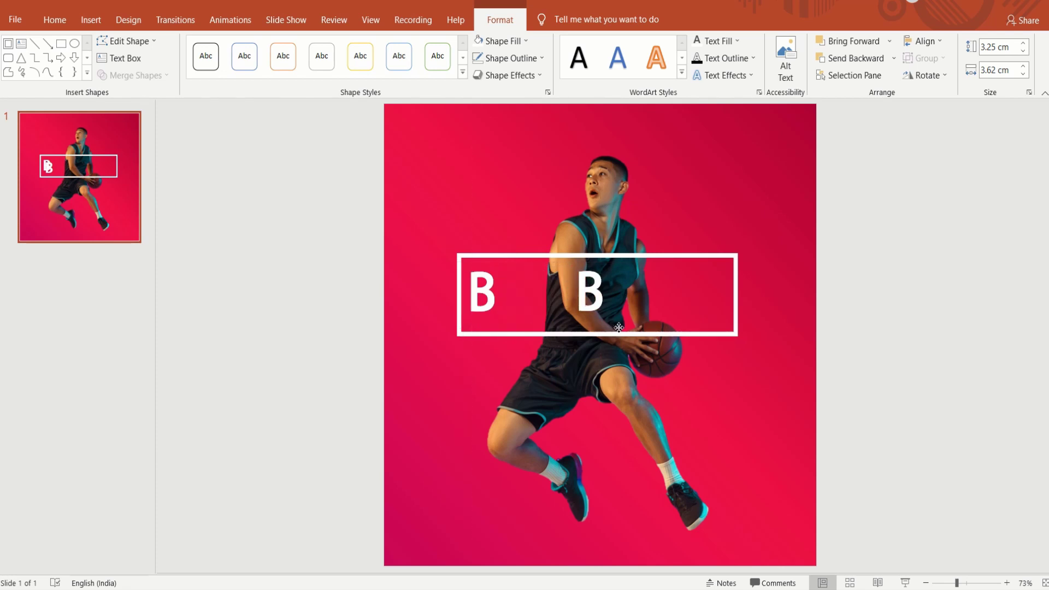
pyautogui.press('BackSpace')
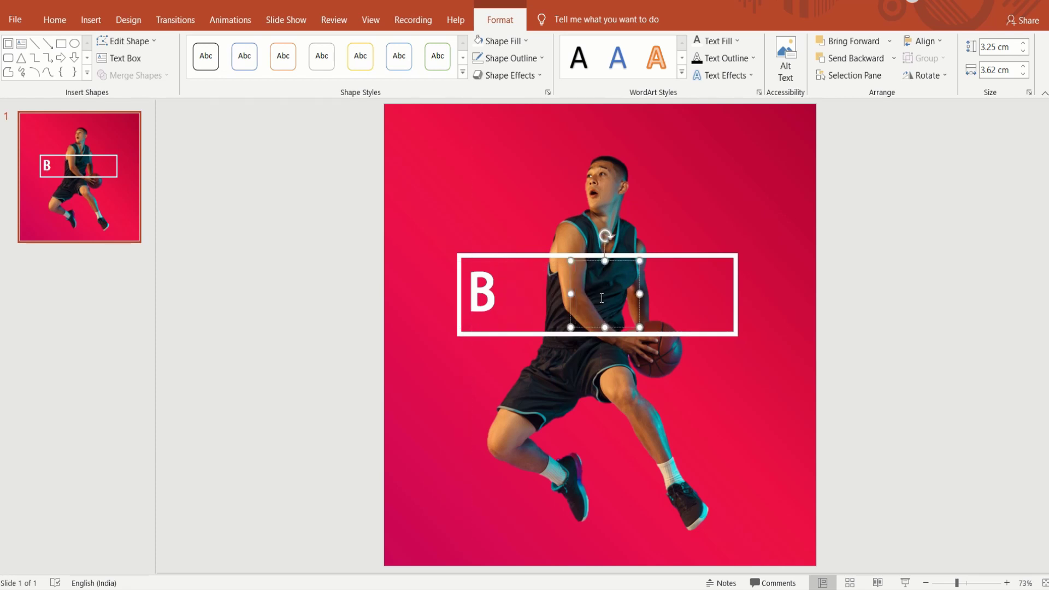
pyautogui.write('U')
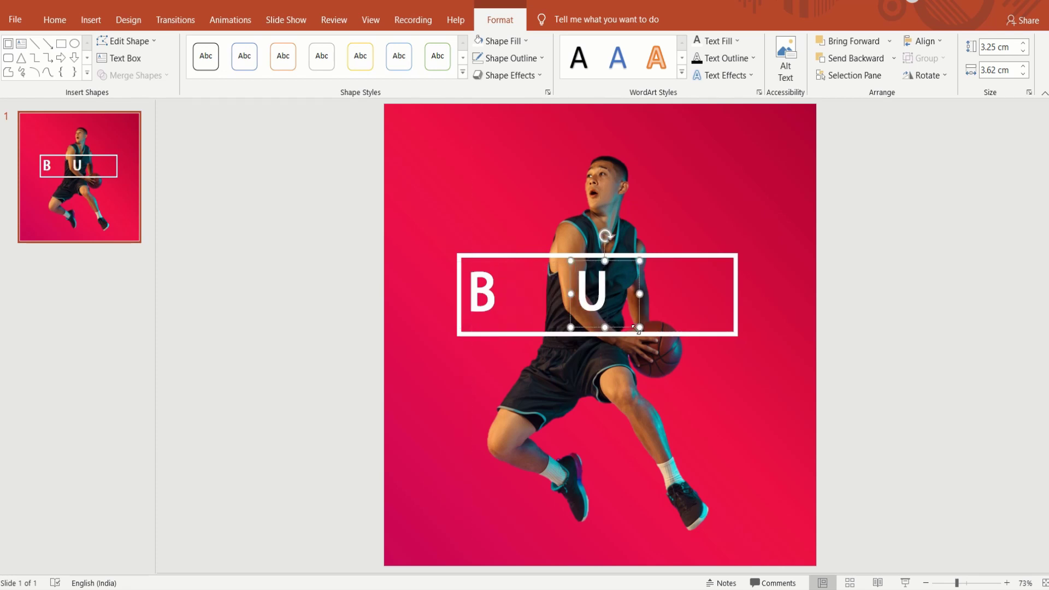
pyautogui.hotkey('ctrl', 'd')
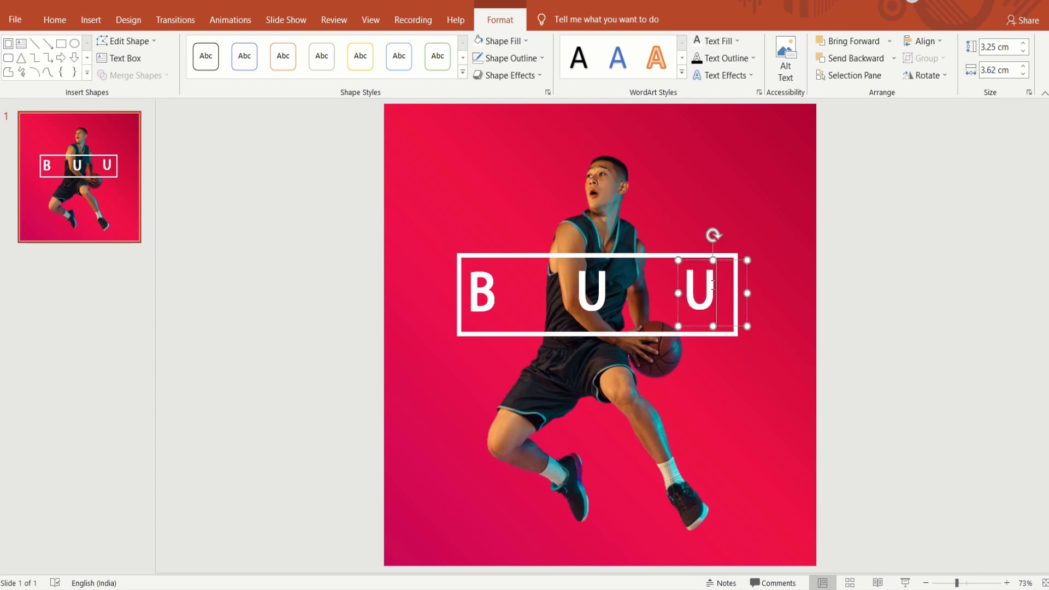
pyautogui.hotkey('ctrl', 'shift', '[')
pyautogui.write('C')
pyautogui.press('Escape')
pyautogui.press('Escape')
pyautogui.moveTo(694, 327); pyautogui.dragTo(669, 328)
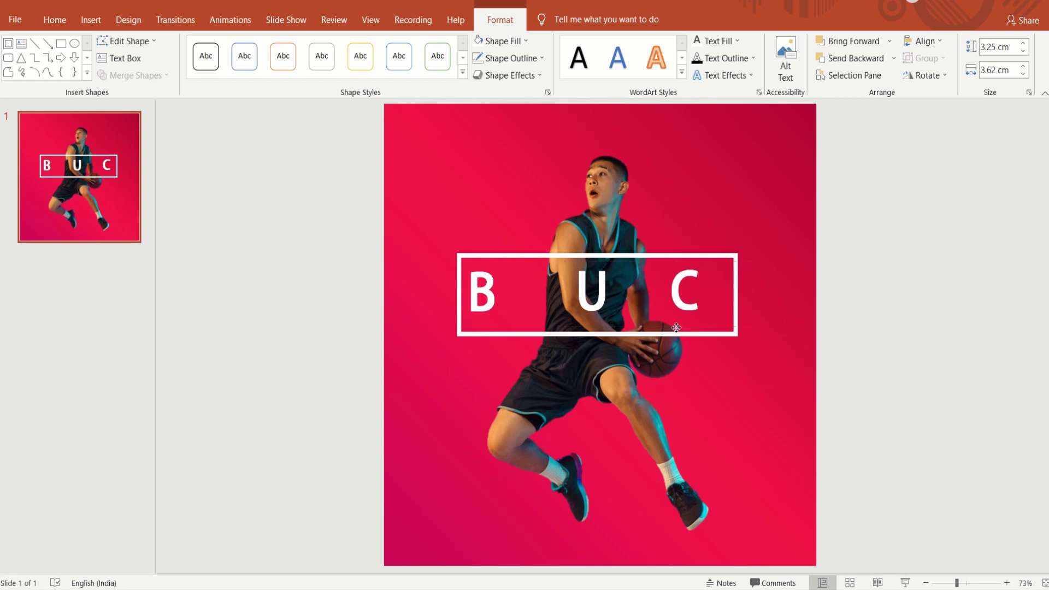
pyautogui.click(591, 328)
pyautogui.moveTo(592, 328); pyautogui.dragTo(576, 328)
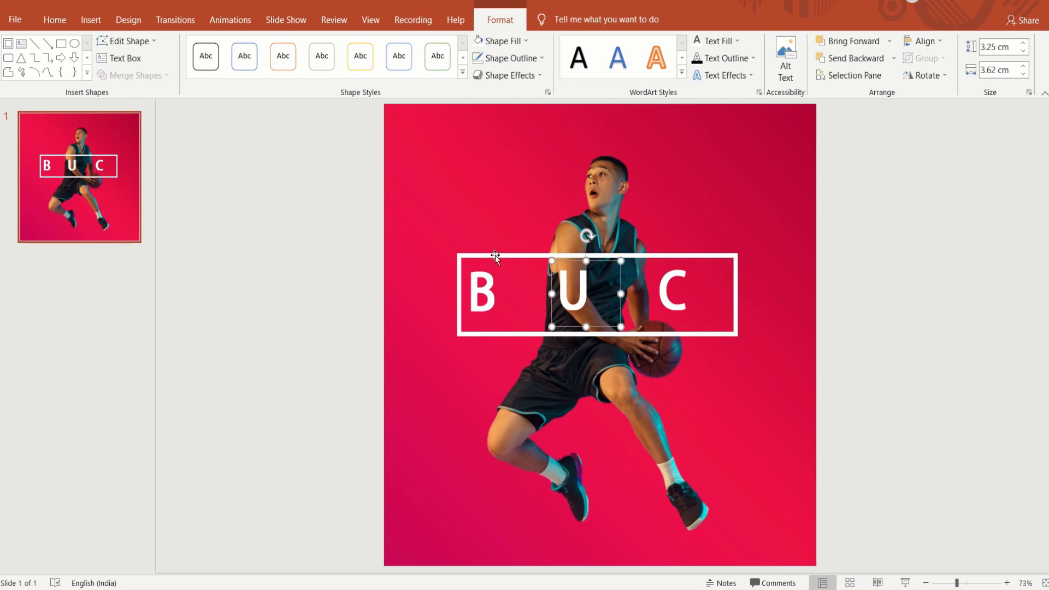
# Step: Add an O raised above the line and an N dropped below it
pyautogui.moveTo(619, 292); pyautogui.dragTo(626, 299)
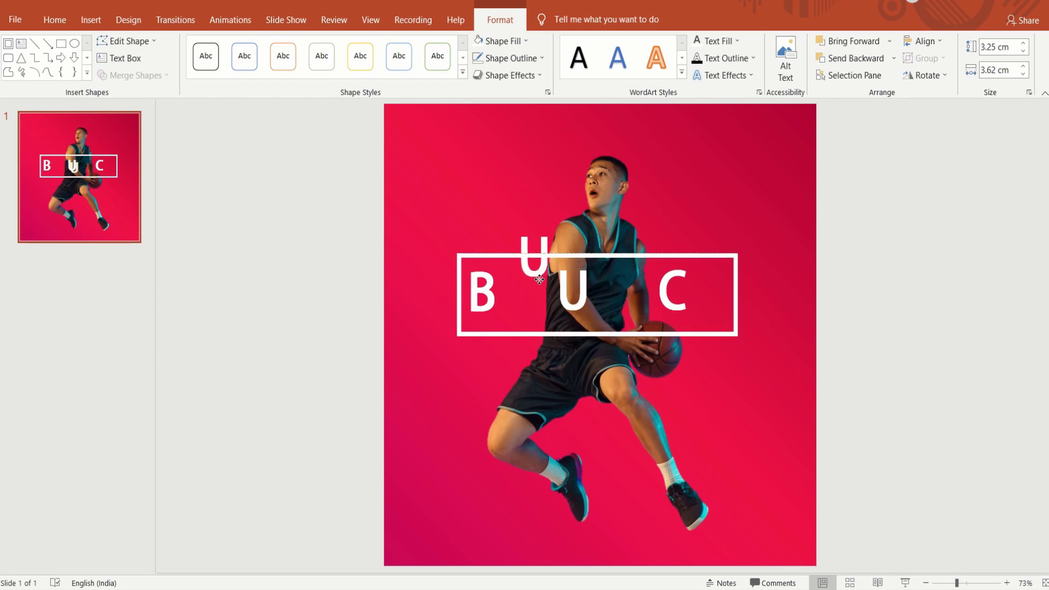
pyautogui.moveTo(603, 324); pyautogui.dragTo(538, 260)
pyautogui.press('BackSpace')
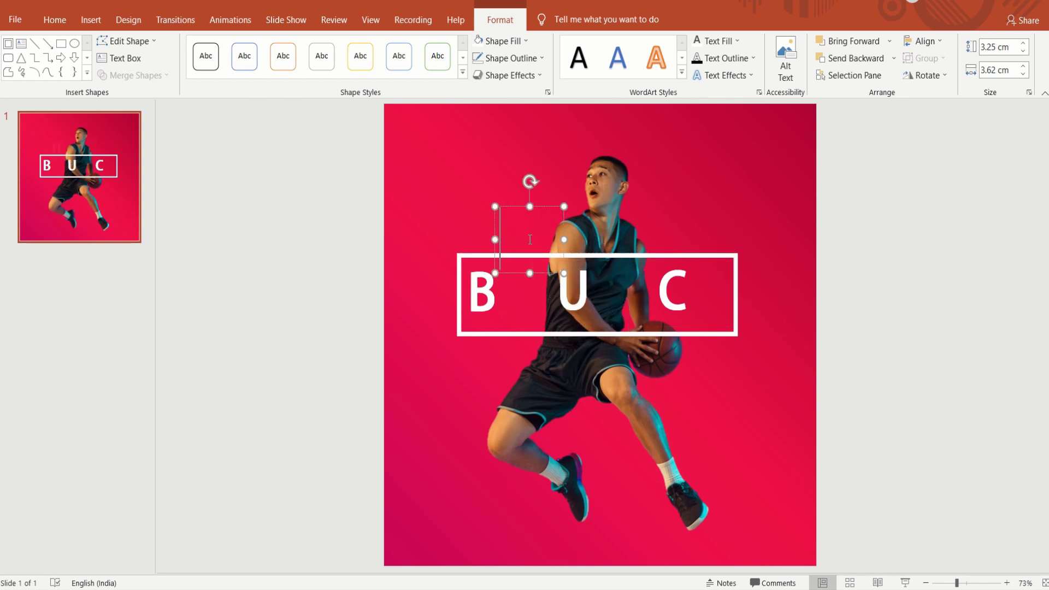
pyautogui.write('O')
pyautogui.click(531, 281)
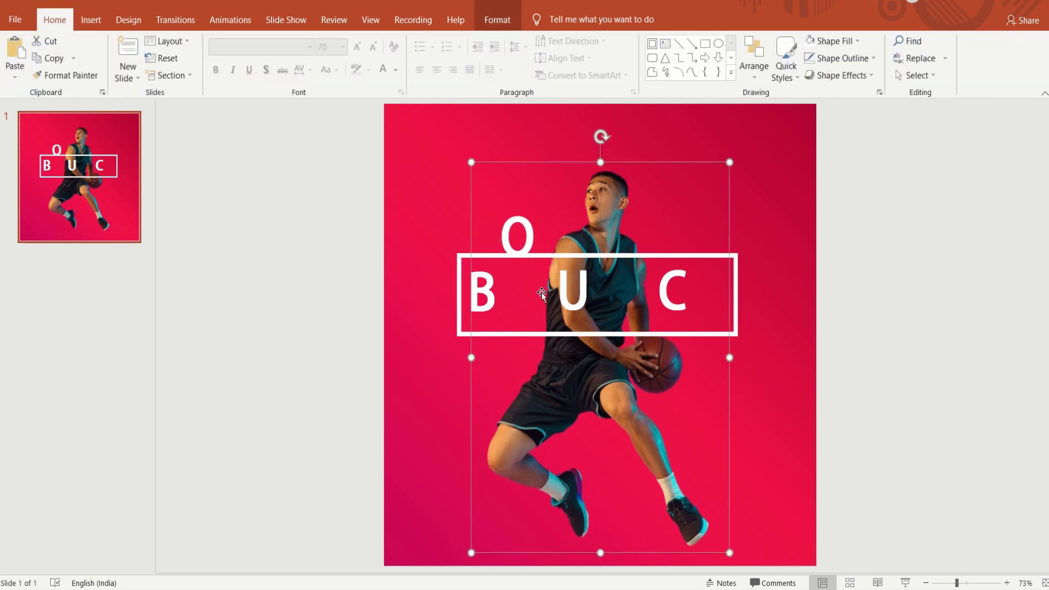
pyautogui.click(527, 245)
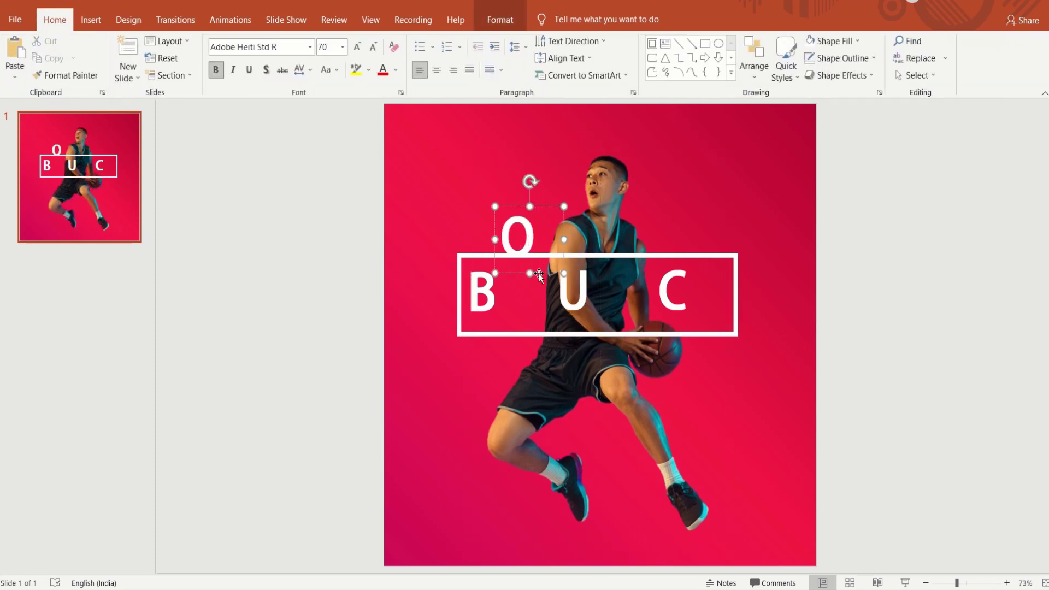
pyautogui.moveTo(538, 271)
pyautogui.mouseDown()
pyautogui.moveTo(547, 307)
pyautogui.moveTo(643, 338)
pyautogui.mouseUp()
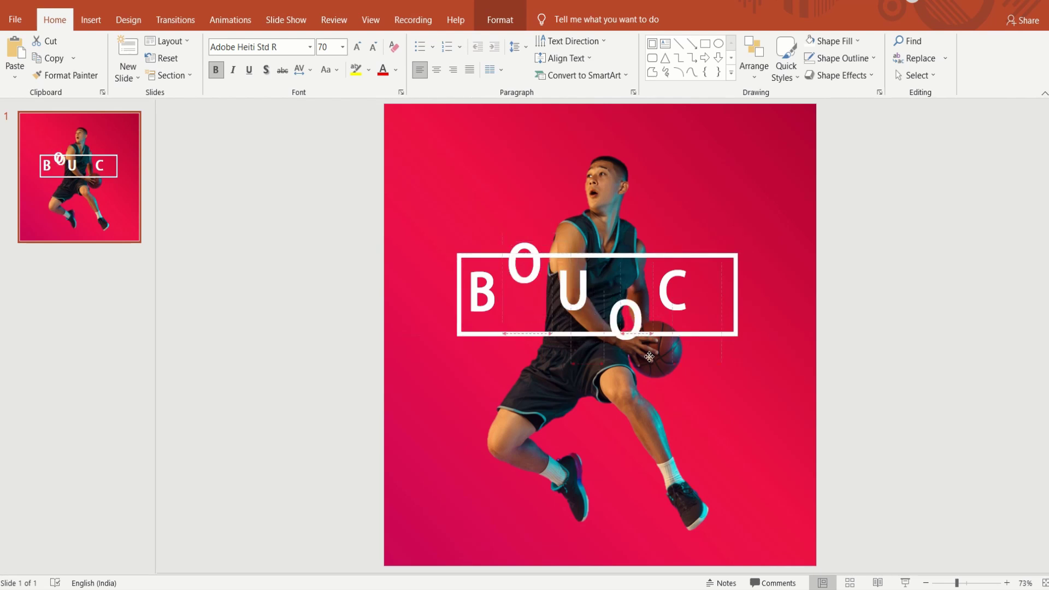
pyautogui.click(643, 339)
pyautogui.press('BackSpace')
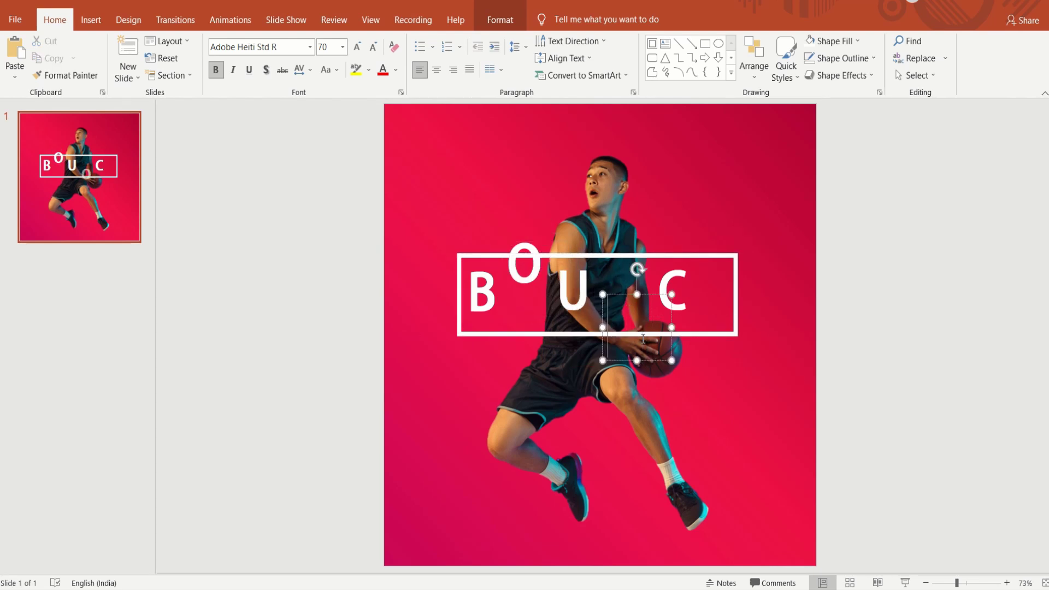
pyautogui.write('N')
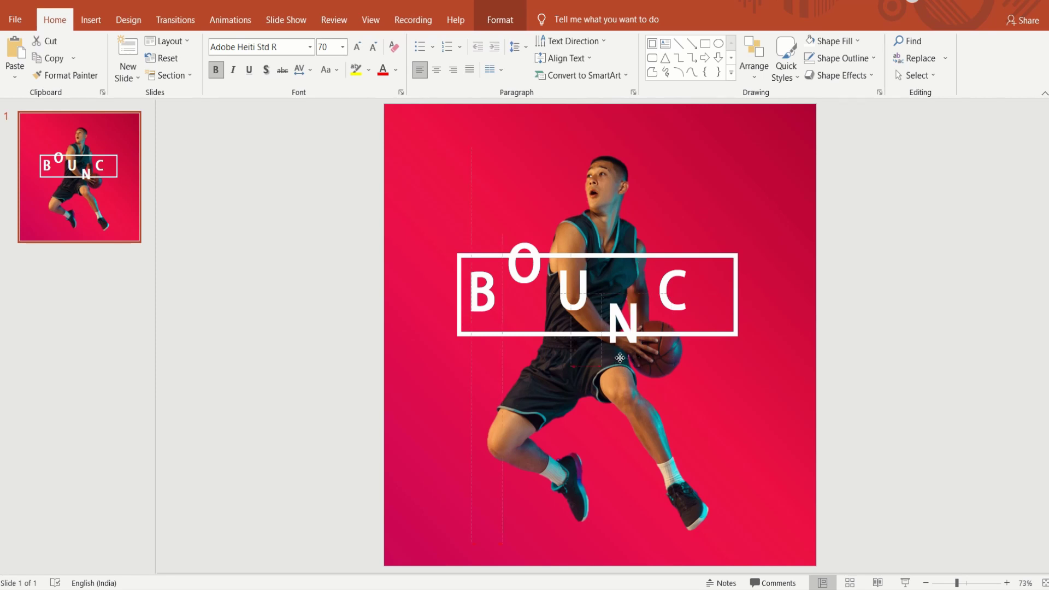
pyautogui.moveTo(621, 358); pyautogui.dragTo(619, 348)
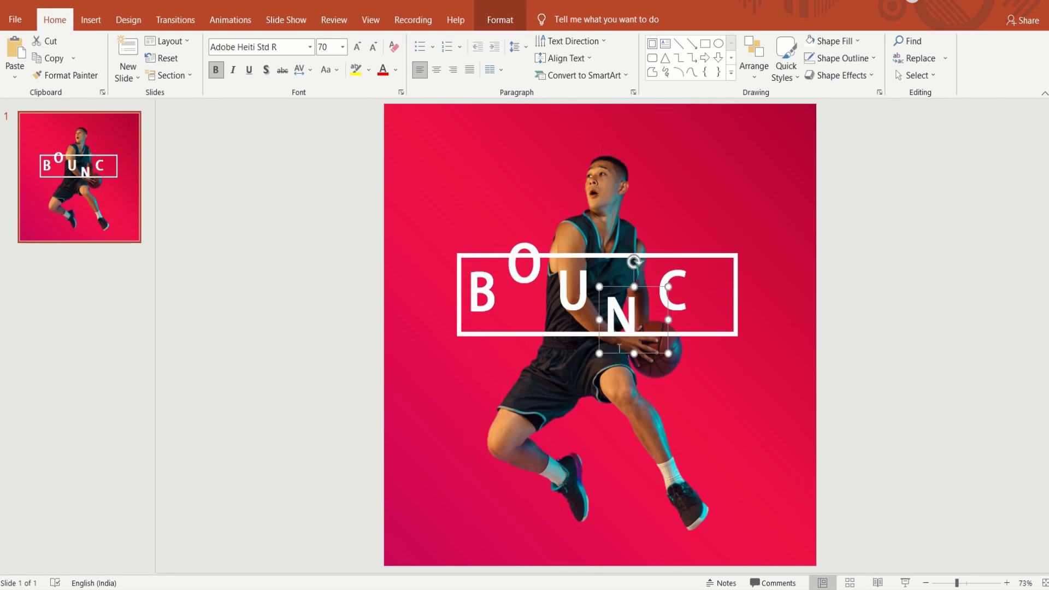
# Step: Duplicate N into a raised E beside the C, and lower the O slightly
pyautogui.hotkey('ctrl', 'd')
pyautogui.click(736, 370)
pyautogui.press('BackSpace')
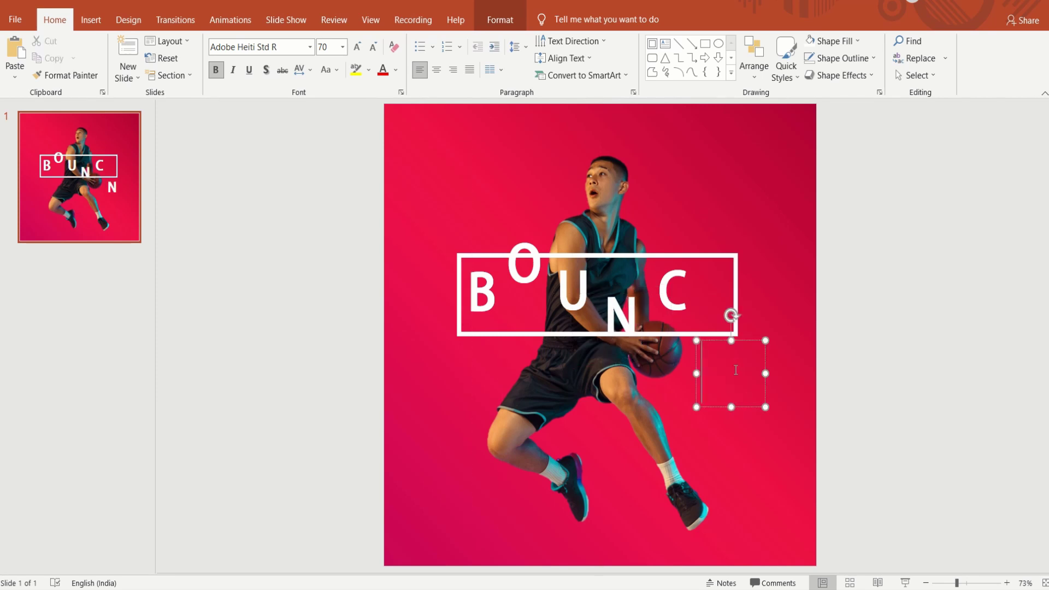
pyautogui.write('E')
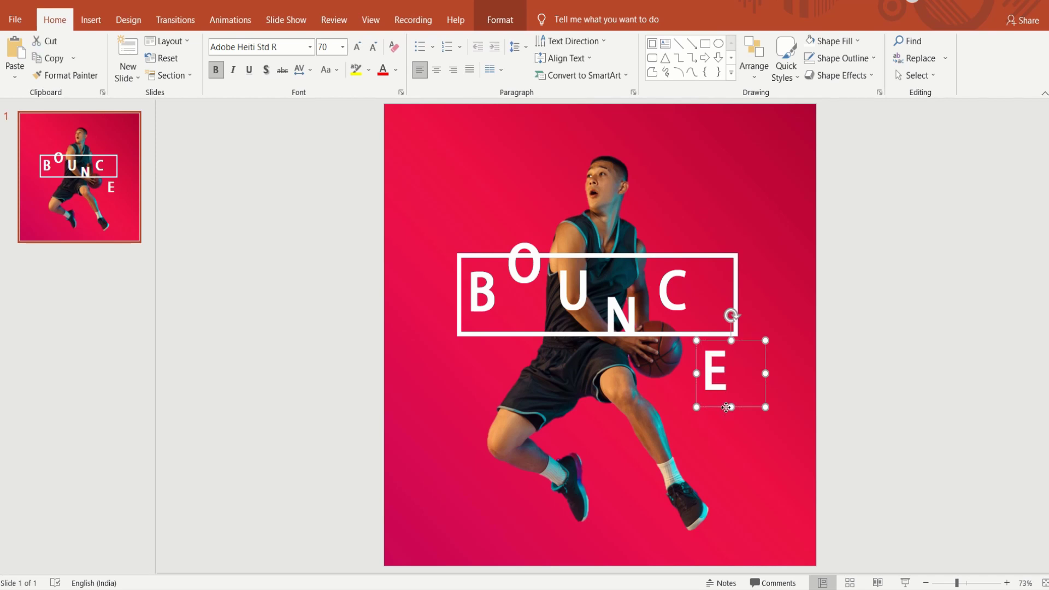
pyautogui.moveTo(726, 406); pyautogui.dragTo(725, 309)
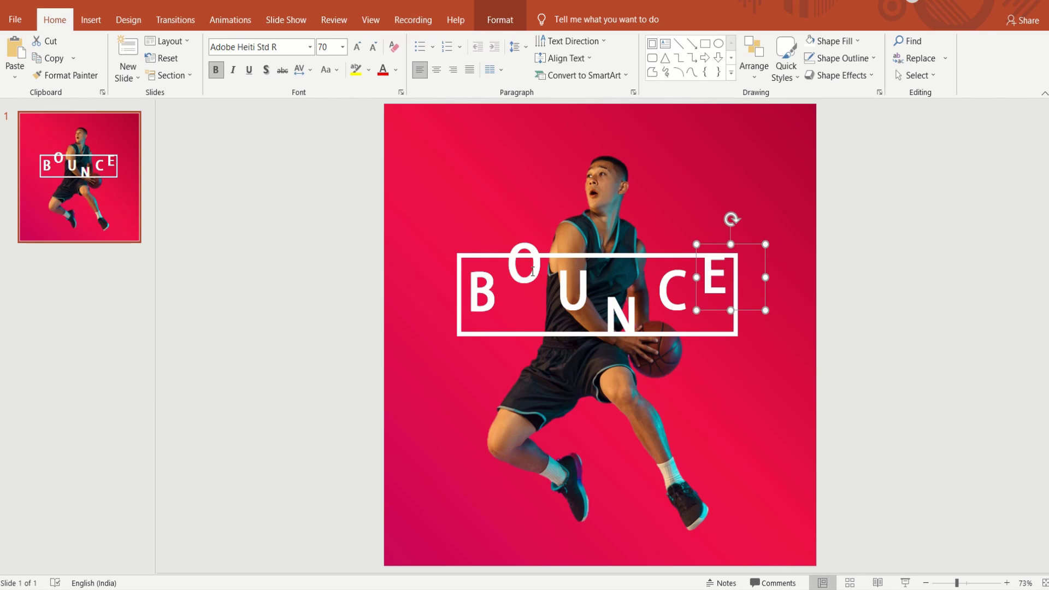
pyautogui.click(533, 271)
pyautogui.moveTo(524, 296); pyautogui.dragTo(531, 310)
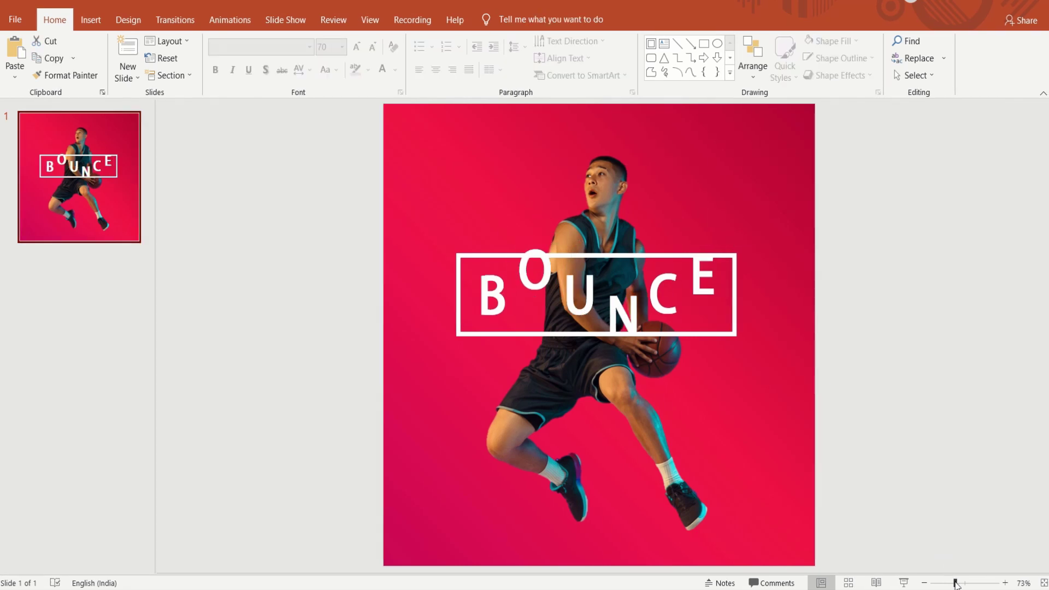
# Step: Draw a freehand scribble shape across the player's waist below the frame
pyautogui.moveTo(955, 584); pyautogui.dragTo(974, 584)
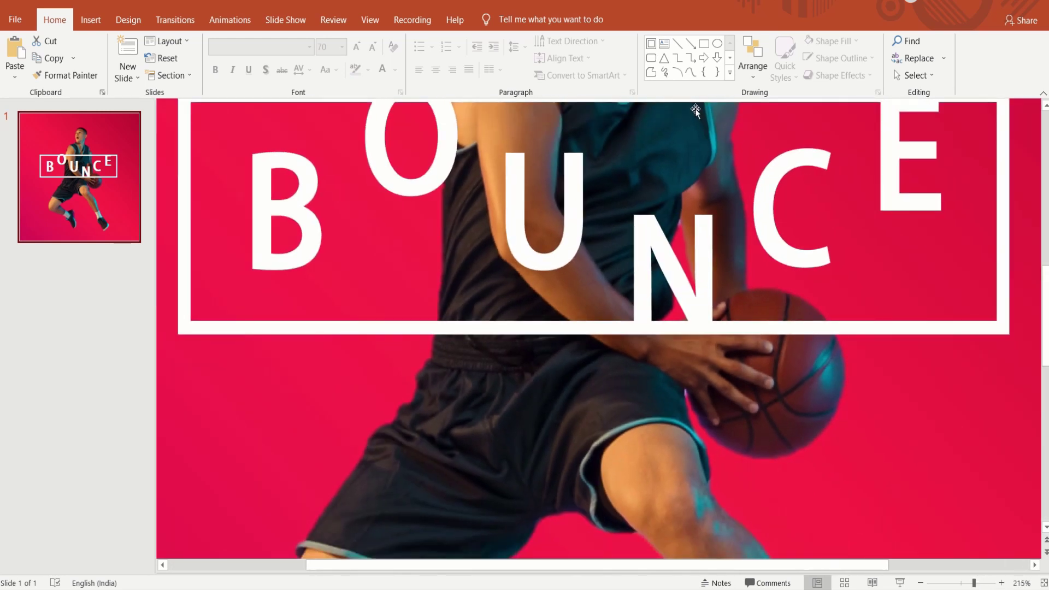
pyautogui.click(664, 71)
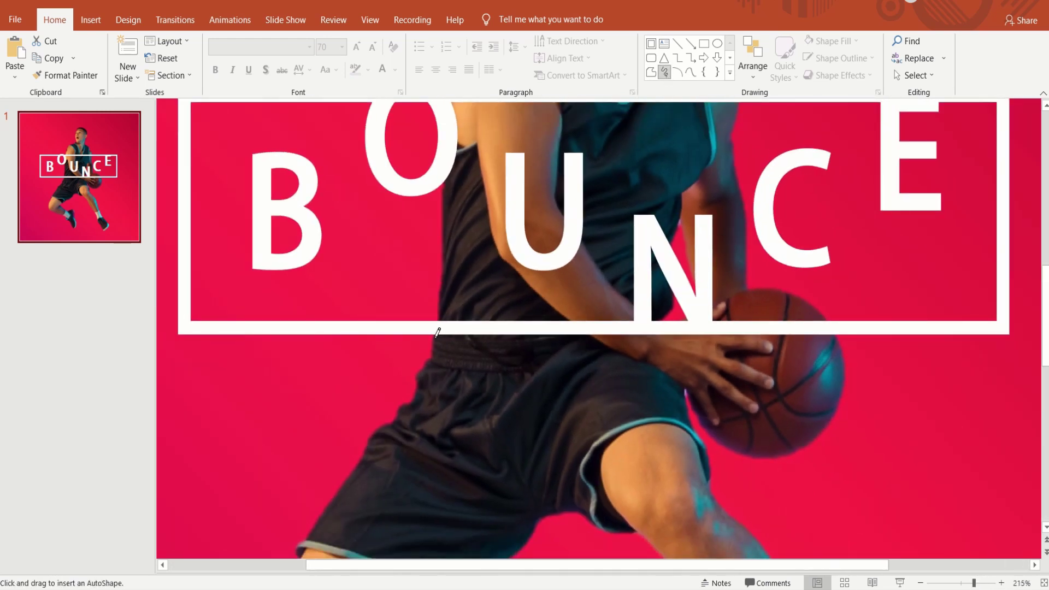
pyautogui.moveTo(435, 332); pyautogui.dragTo(767, 306)
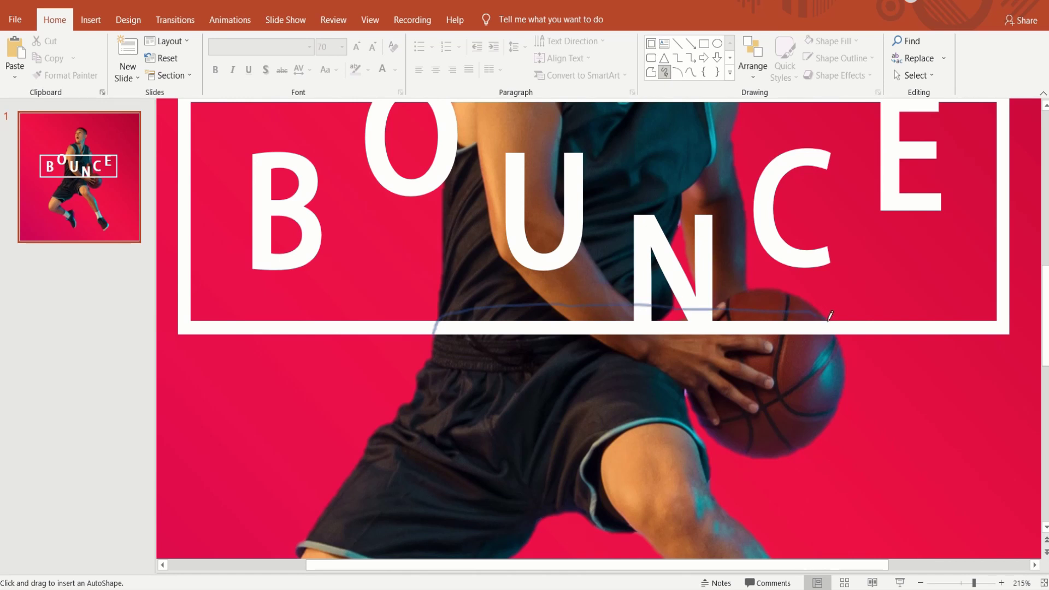
pyautogui.moveTo(708, 388)
pyautogui.mouseDown()
pyautogui.moveTo(598, 402)
pyautogui.moveTo(448, 361)
pyautogui.moveTo(433, 334)
pyautogui.mouseUp()
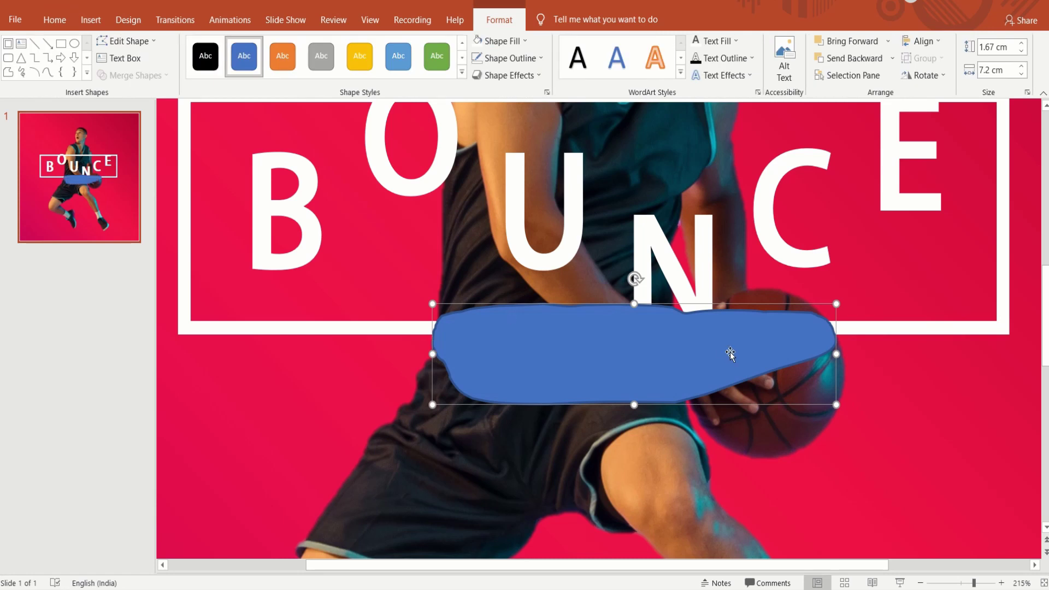
pyautogui.click(965, 582)
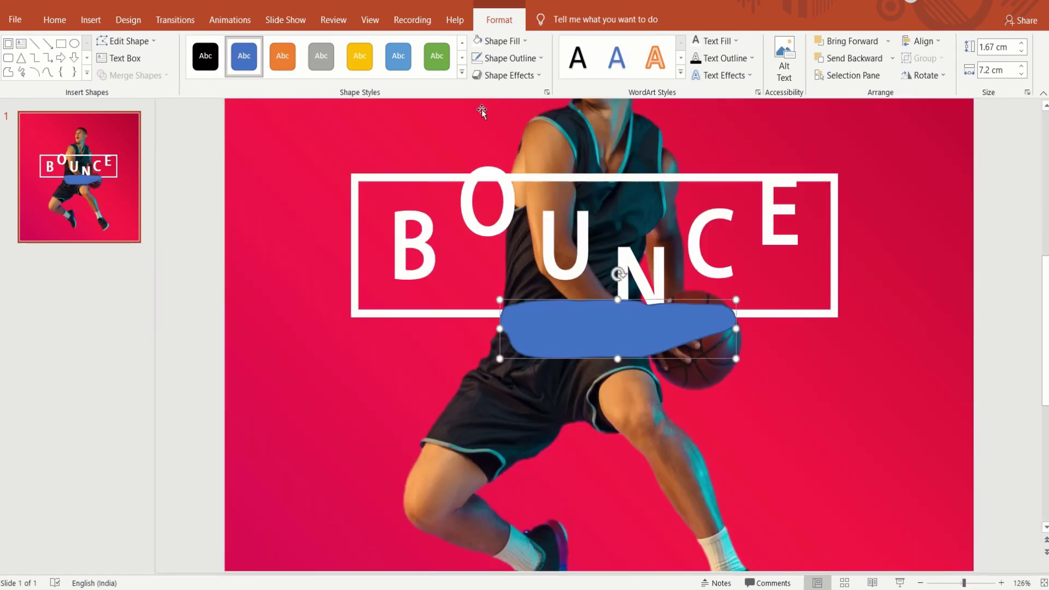
# Step: Draw a freehand shape covering the frame's top edge above the O
pyautogui.click(21, 72)
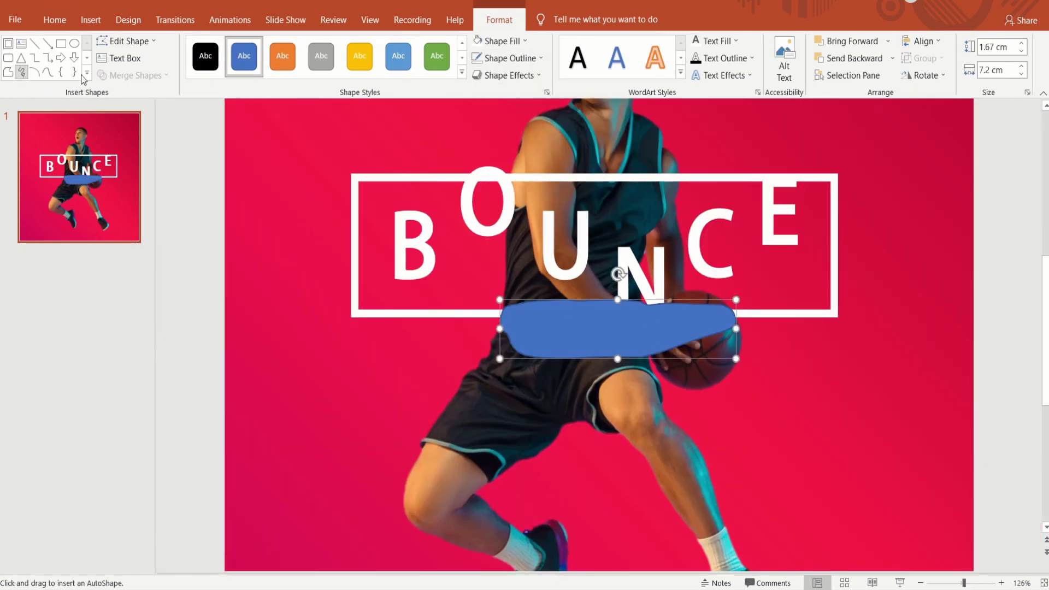
pyautogui.moveTo(682, 178); pyautogui.dragTo(682, 172)
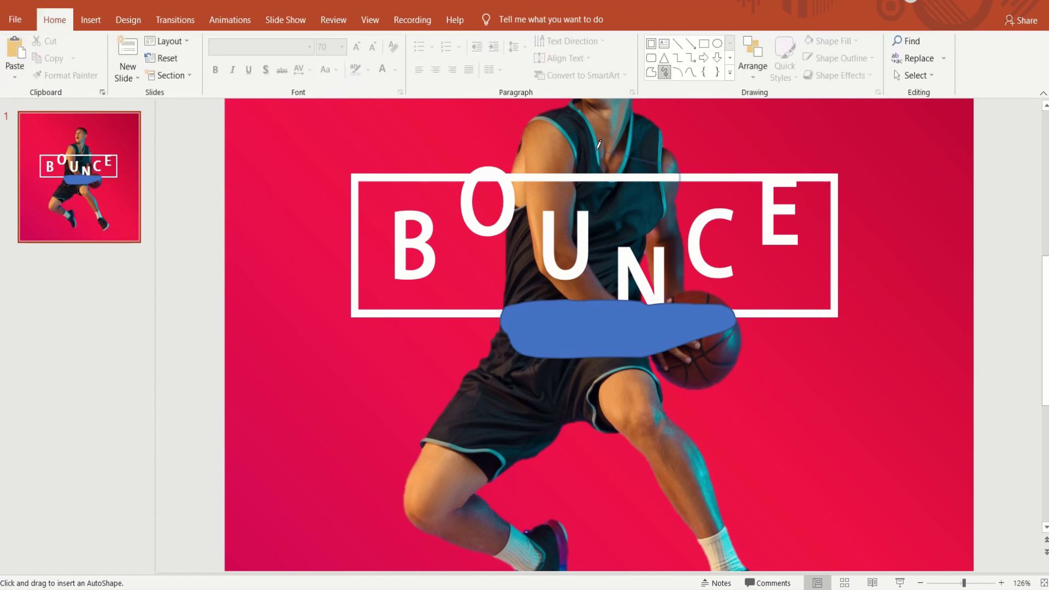
pyautogui.moveTo(543, 145); pyautogui.dragTo(483, 161)
pyautogui.moveTo(504, 191); pyautogui.dragTo(677, 189)
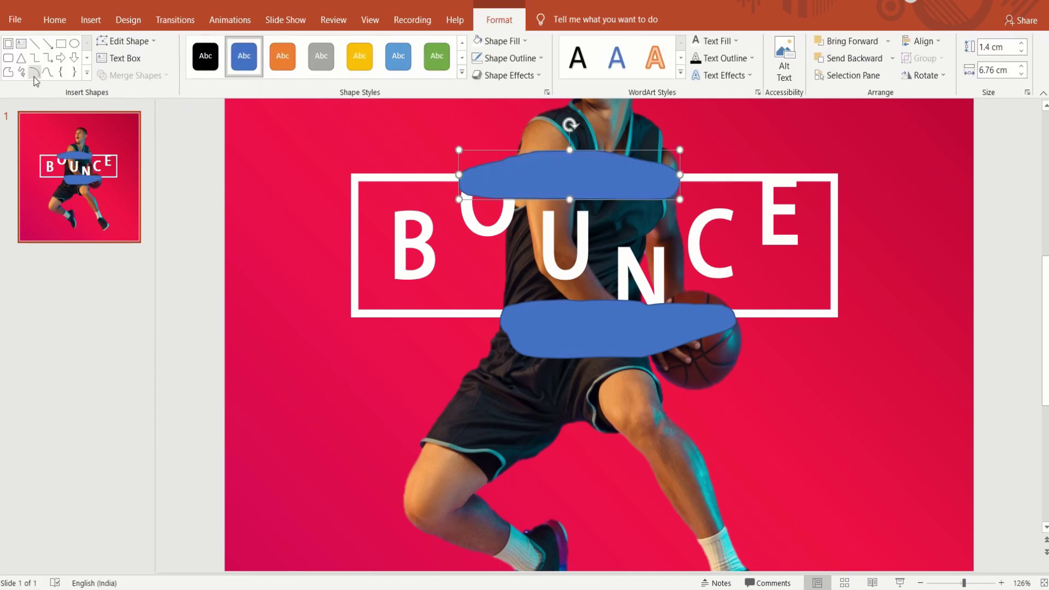
# Step: Draw a small 0.75 × 2 cm rectangle over the frame above the E
pyautogui.click(22, 72)
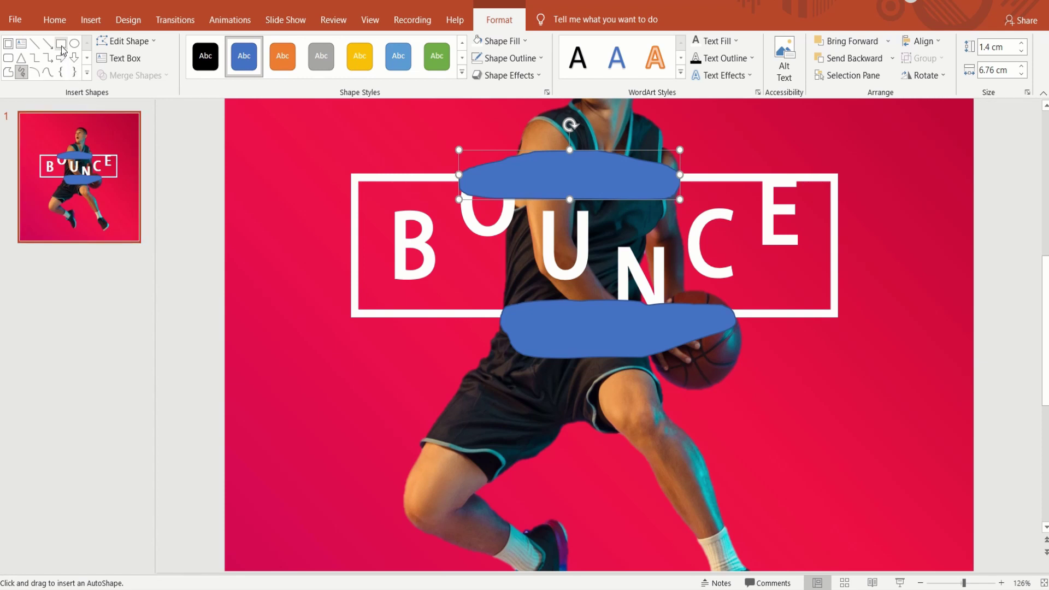
pyautogui.click(61, 43)
pyautogui.moveTo(747, 163); pyautogui.dragTo(814, 188)
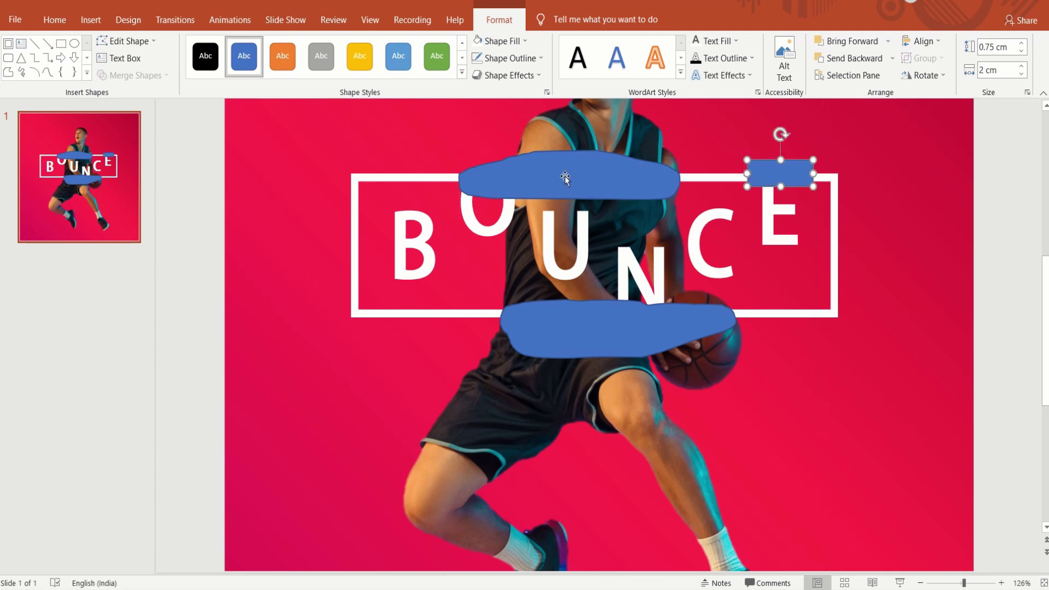
# Step: Subtract the top, bottom and small blue shapes from the white frame, opening gaps at O, N and E
pyautogui.click(411, 180)
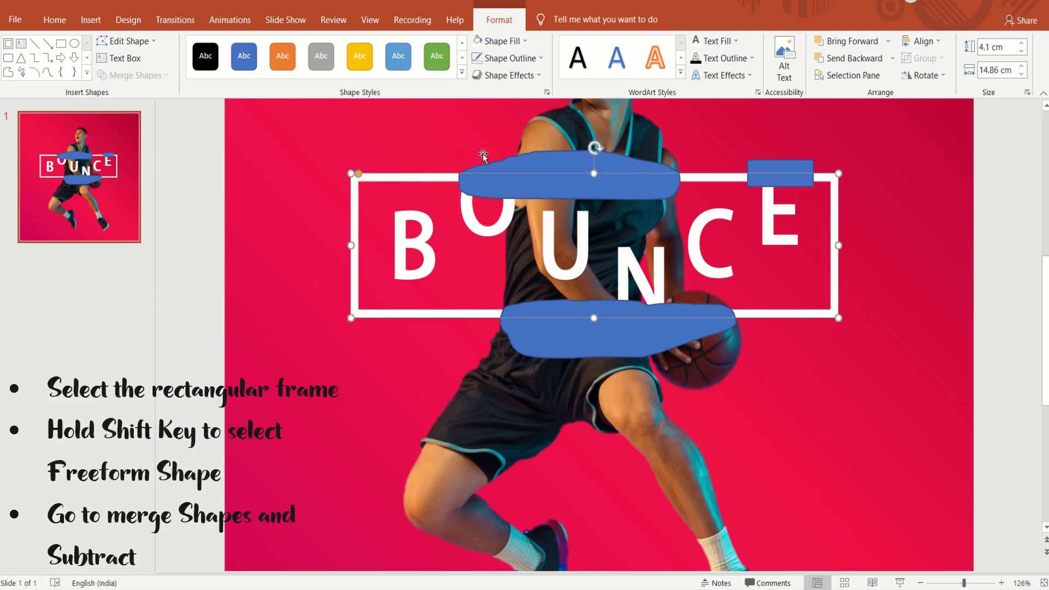
pyautogui.keyDown('shift'); pyautogui.click(535, 167); pyautogui.keyUp('shift')
pyautogui.click(136, 76)
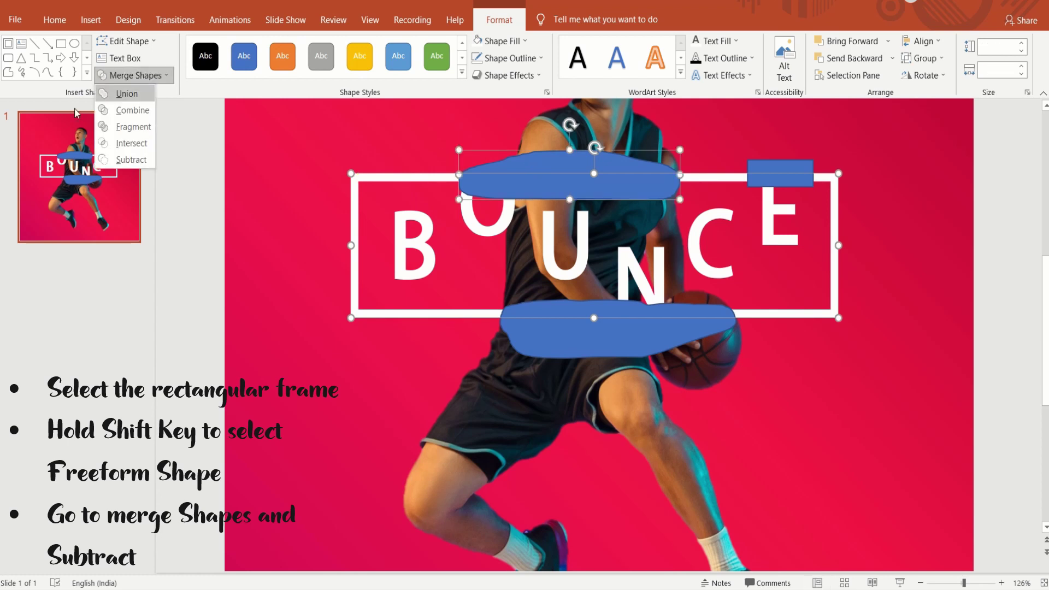
pyautogui.click(131, 160)
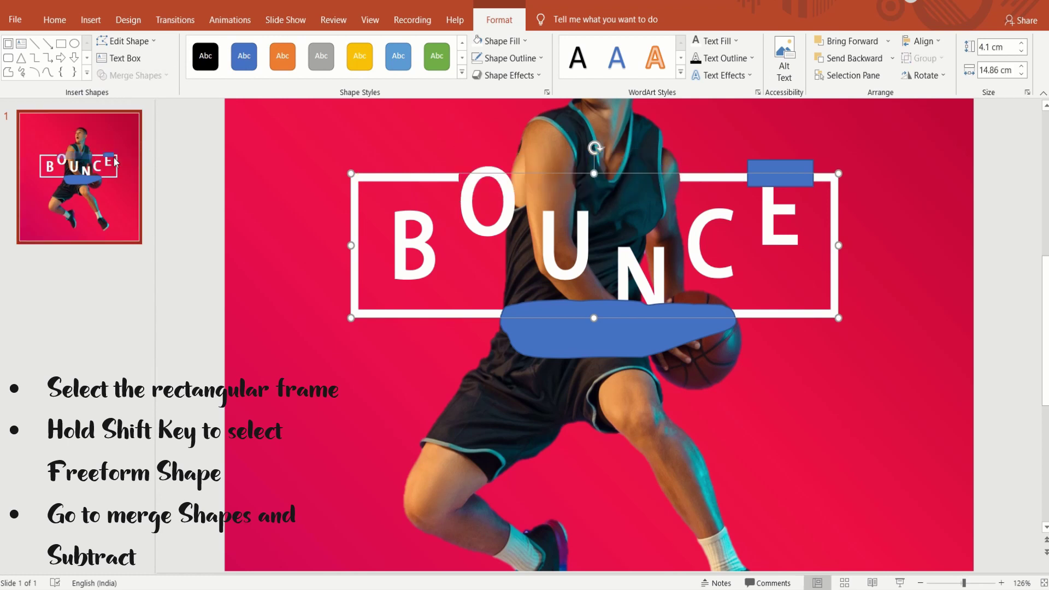
pyautogui.keyDown('shift'); pyautogui.click(545, 328); pyautogui.keyUp('shift')
pyautogui.click(164, 76)
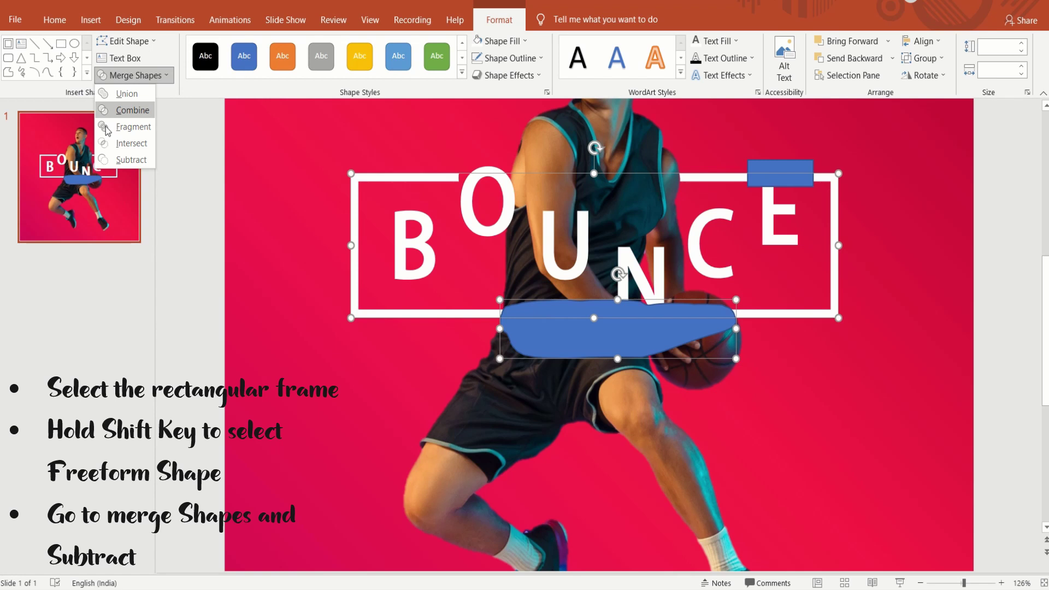
pyautogui.click(131, 159)
pyautogui.click(763, 165)
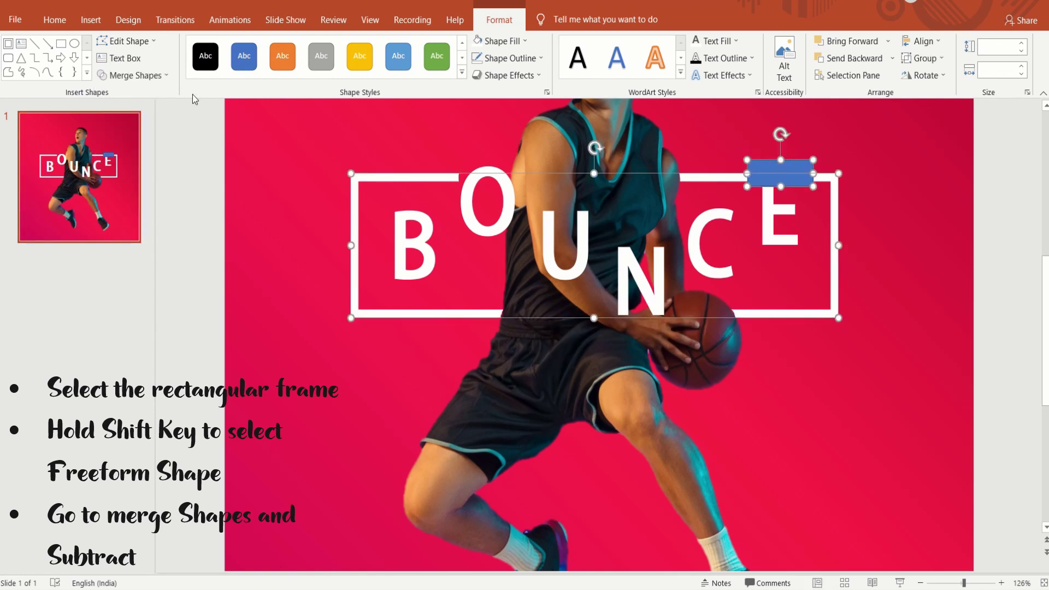
pyautogui.click(137, 75)
pyautogui.click(117, 160)
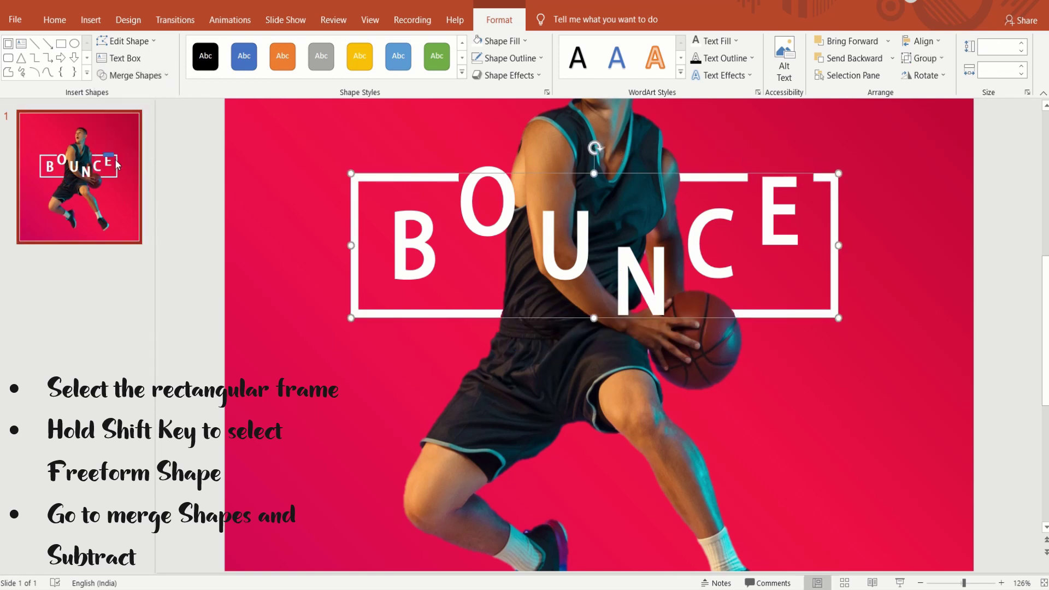
pyautogui.click(194, 157)
pyautogui.click(954, 583)
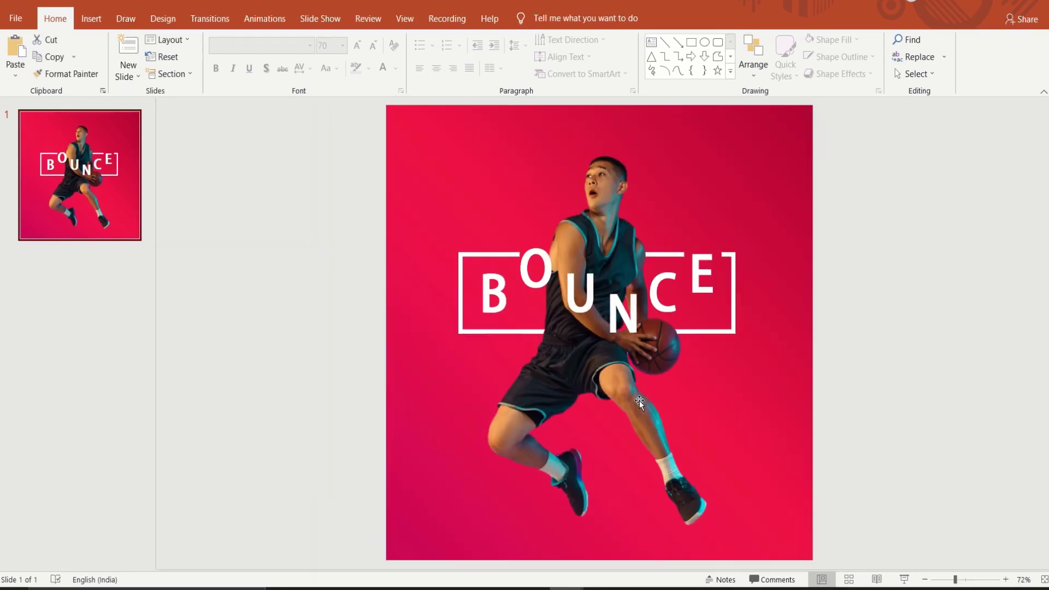
# Step: Give the player photo an outer shadow with lower blur and about 70 pt distance
pyautogui.click(639, 401)
pyautogui.rightClick(639, 402)
pyautogui.click(676, 377)
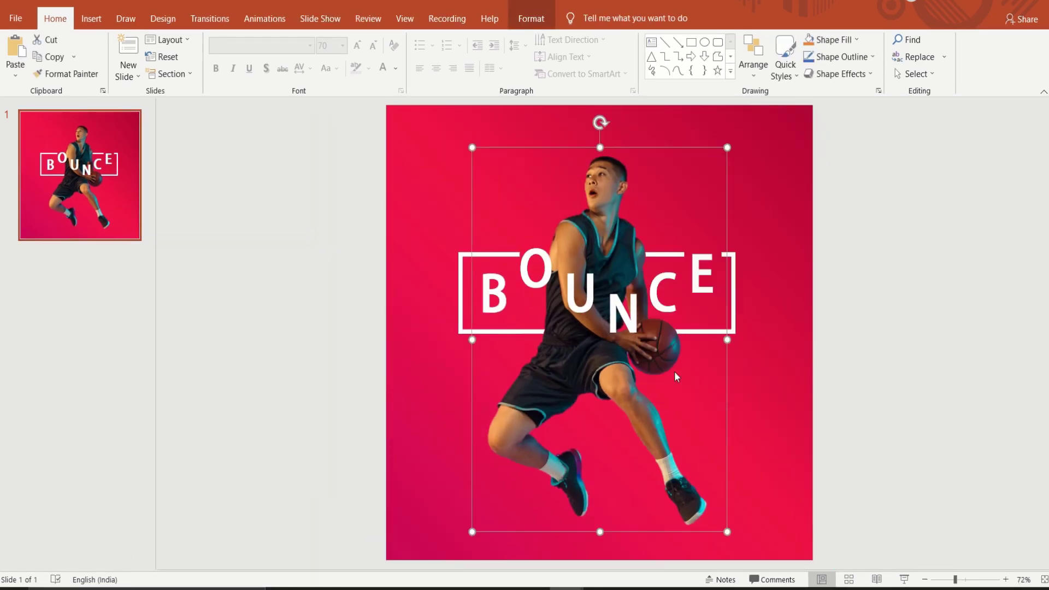
pyautogui.click(1023, 193)
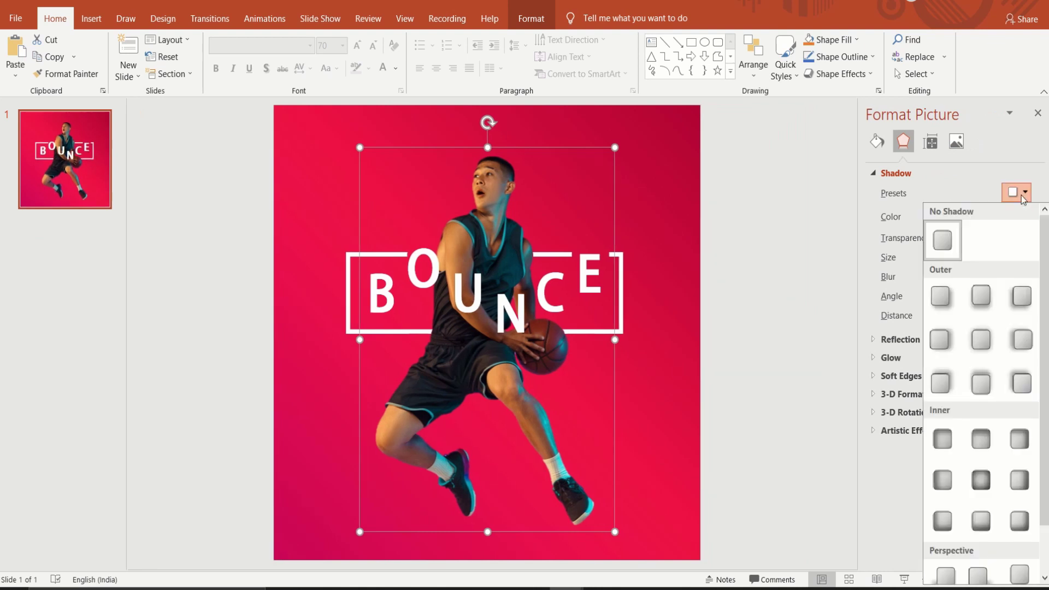
pyautogui.click(946, 346)
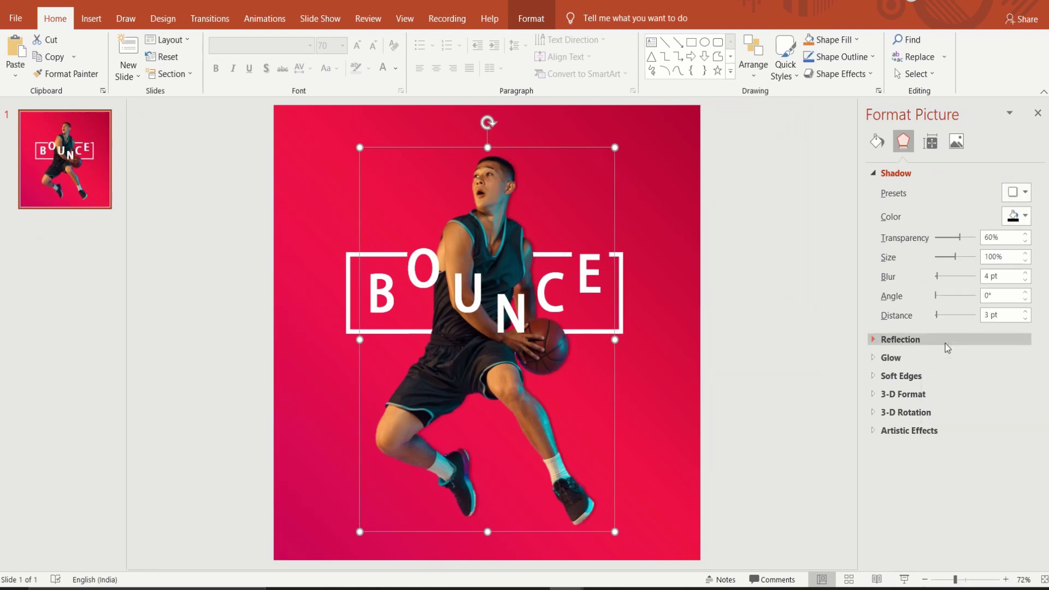
pyautogui.click(1026, 281)
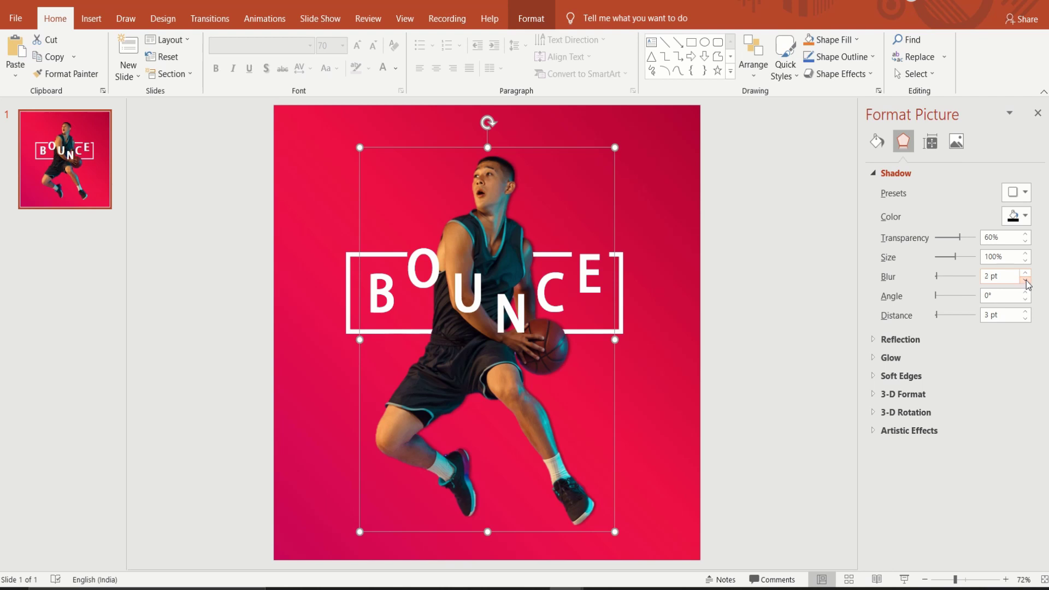
pyautogui.click(1025, 311)
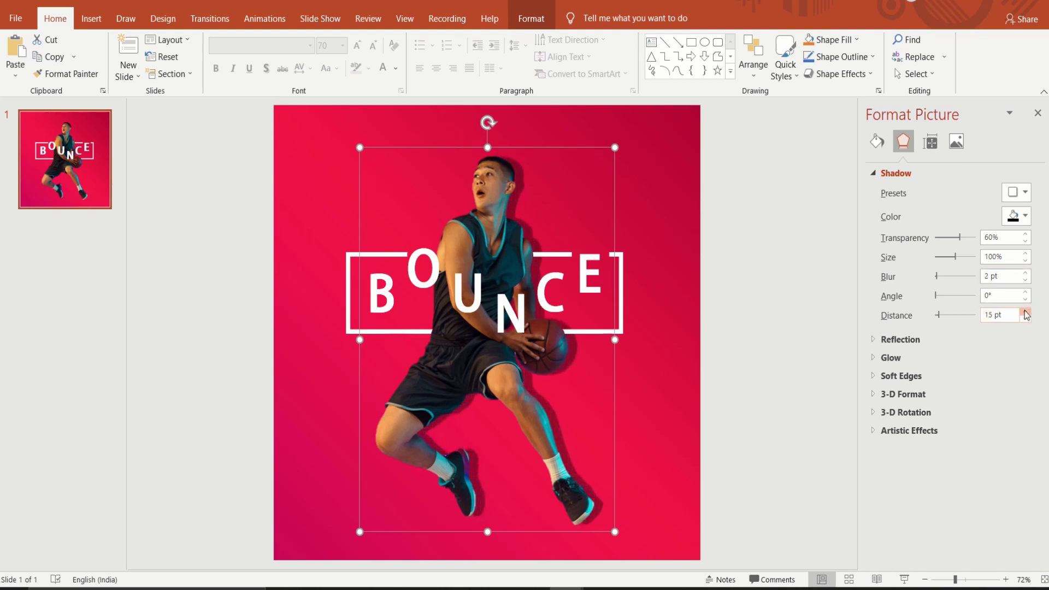
pyautogui.click(1026, 312)
pyautogui.moveTo(939, 315); pyautogui.dragTo(950, 317)
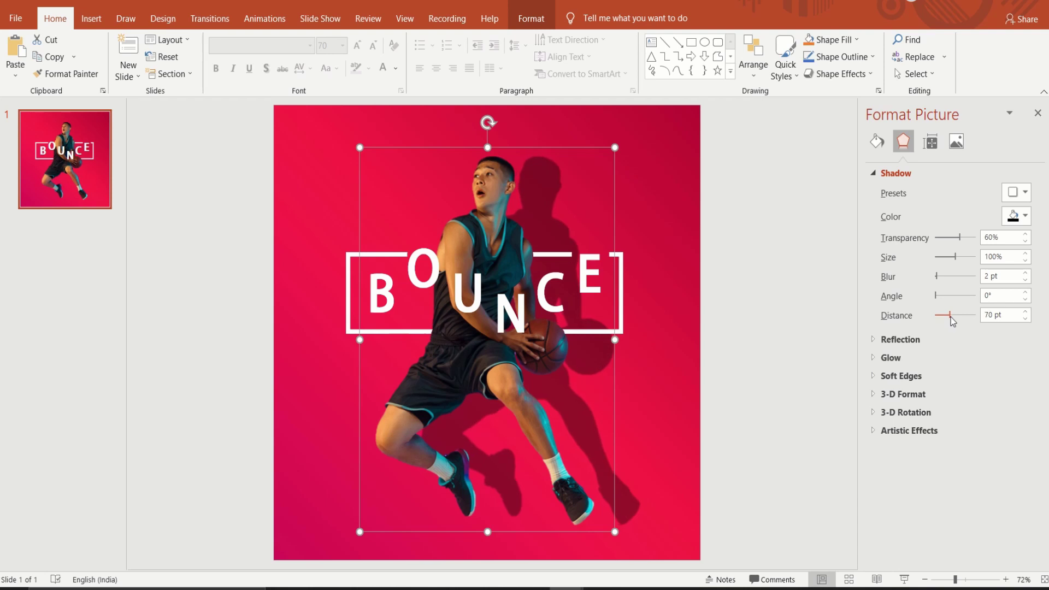
pyautogui.click(1025, 280)
# Step: Look over the slide background settings, then go to the File backstage
pyautogui.click(793, 284)
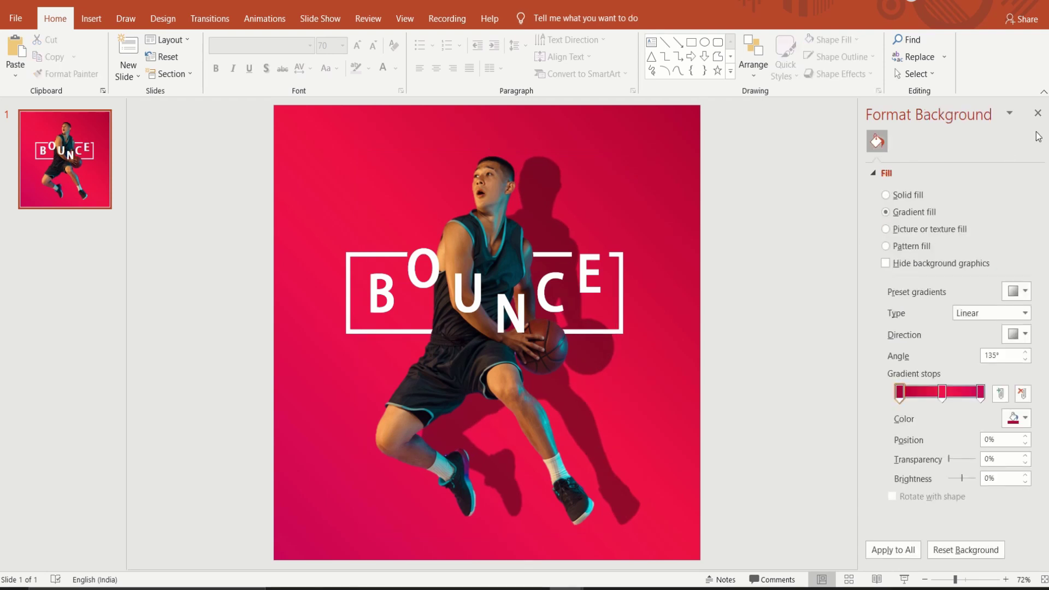
pyautogui.click(1038, 113)
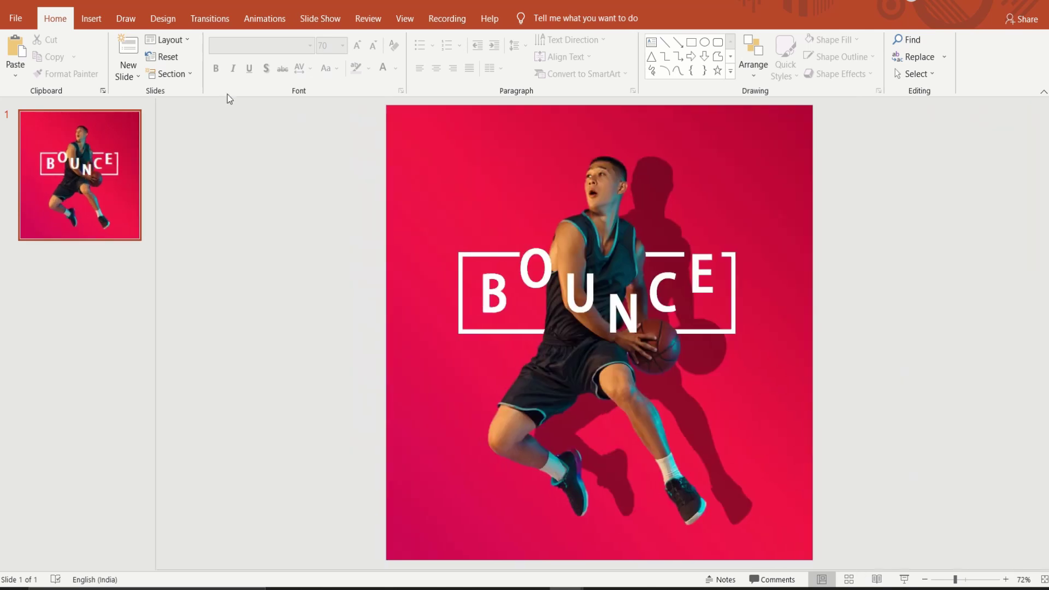
pyautogui.click(16, 18)
# Step: Export only the current slide as a JPEG File Interchange Format image
pyautogui.click(31, 331)
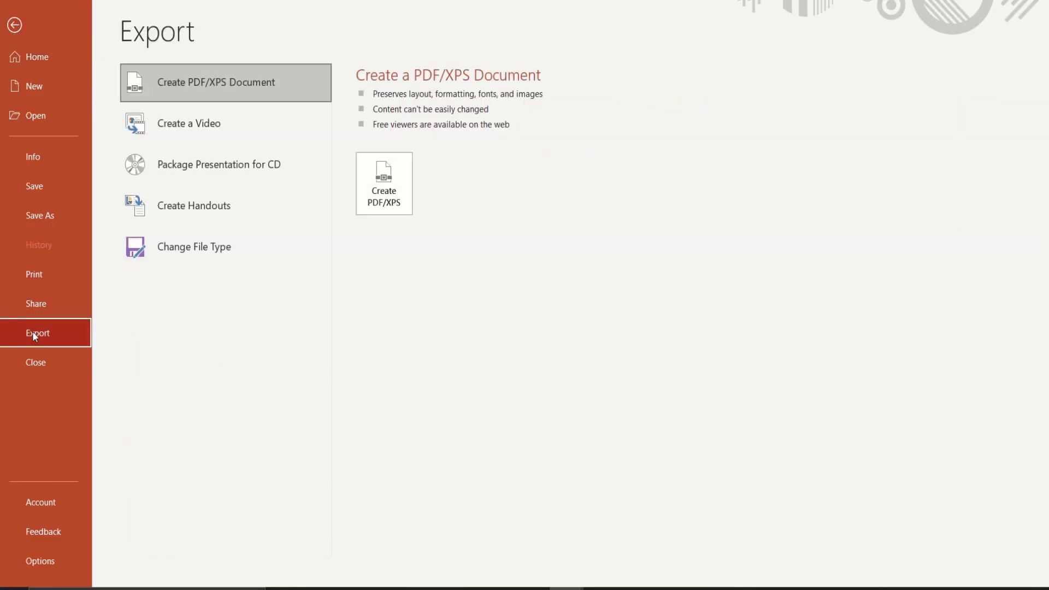
pyautogui.click(167, 246)
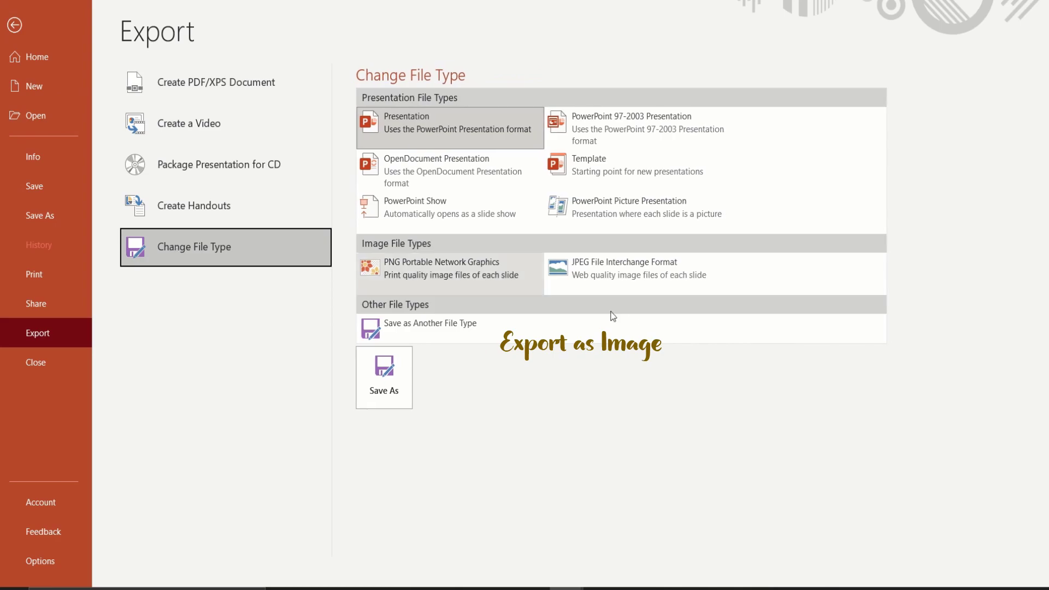
pyautogui.click(668, 279)
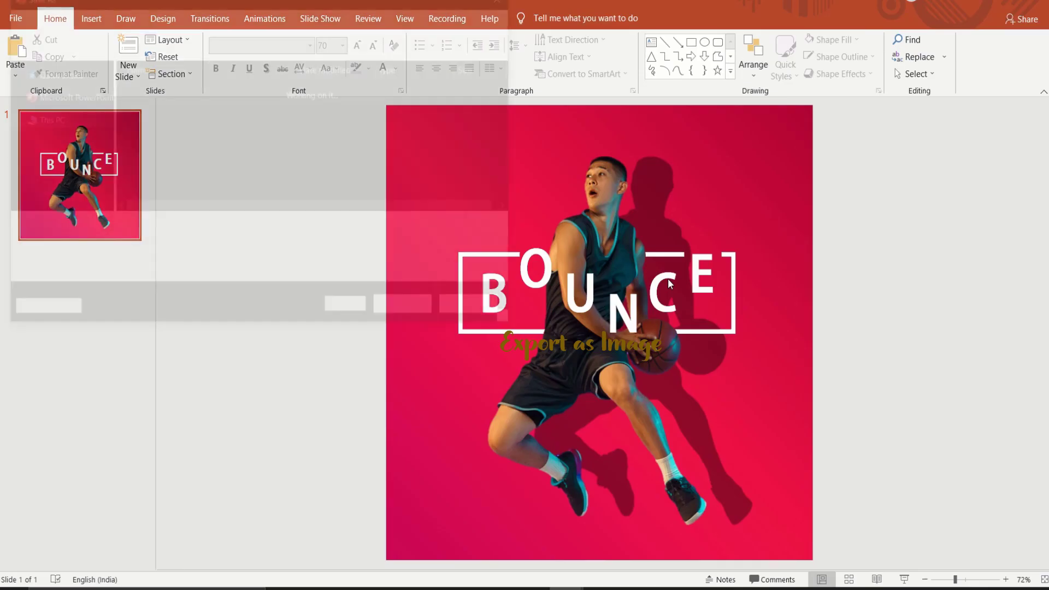
pyautogui.click(415, 314)
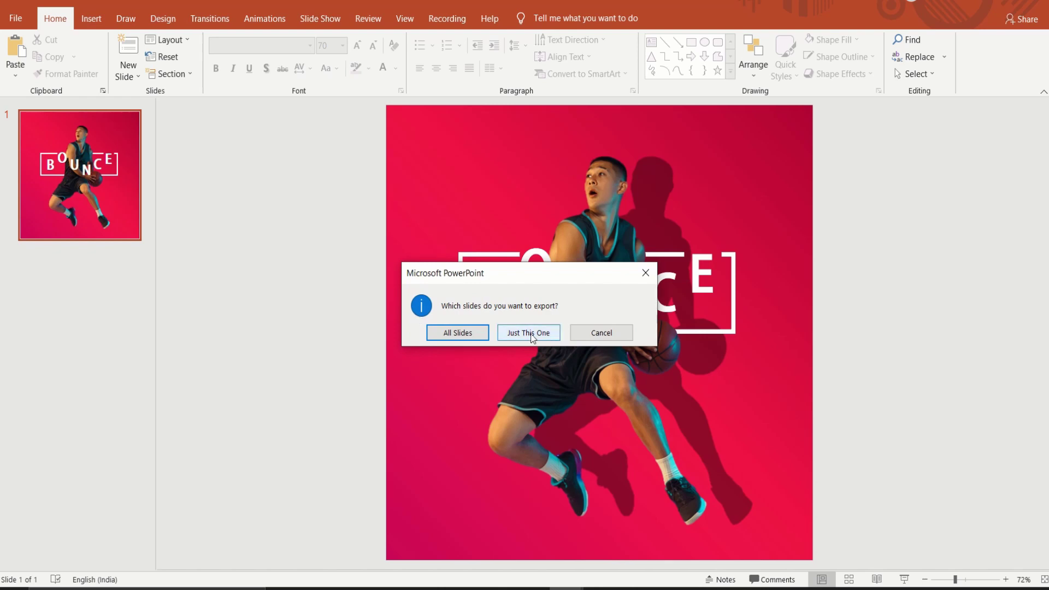
pyautogui.click(529, 333)
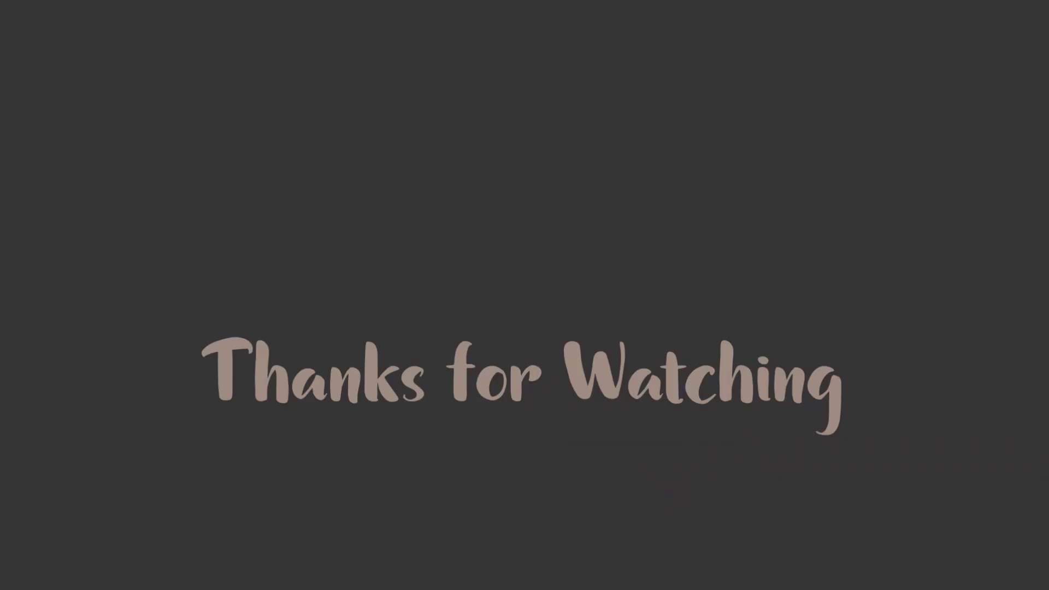